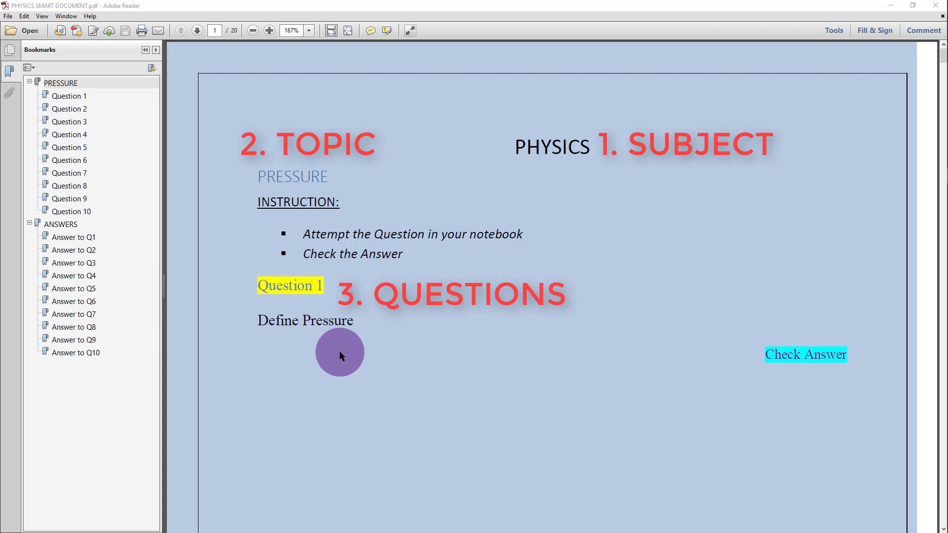
Follow the document's links from Question 1 through the answers and next questions up to the answer to Question 3.
click(803, 357)
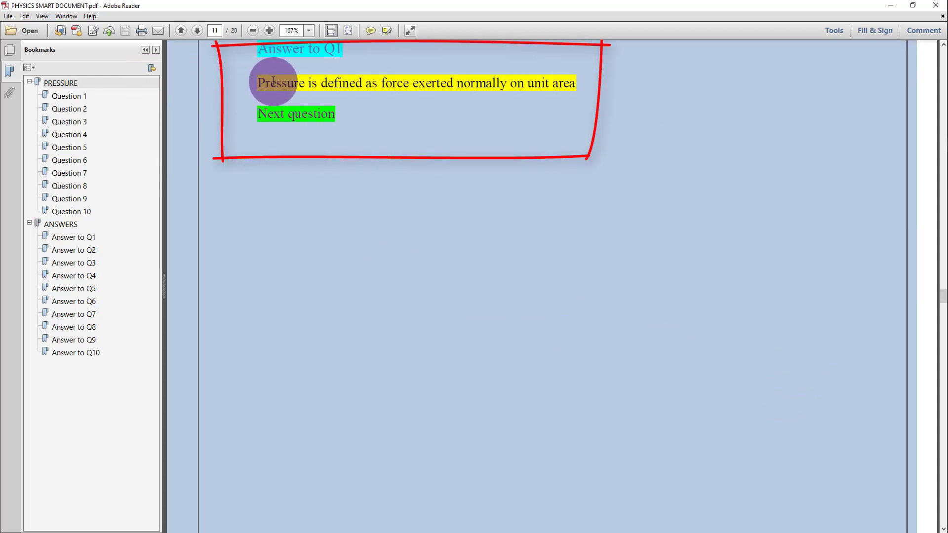
click(280, 121)
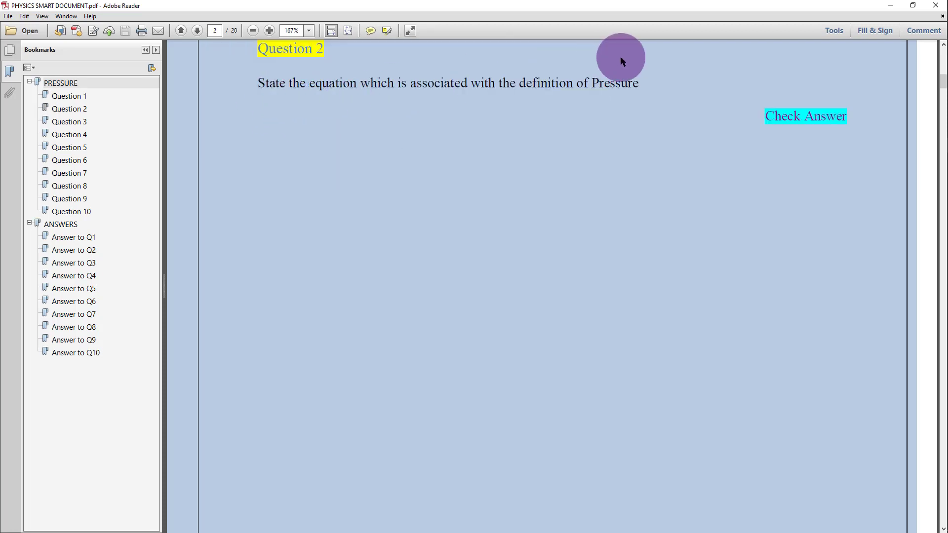
click(781, 115)
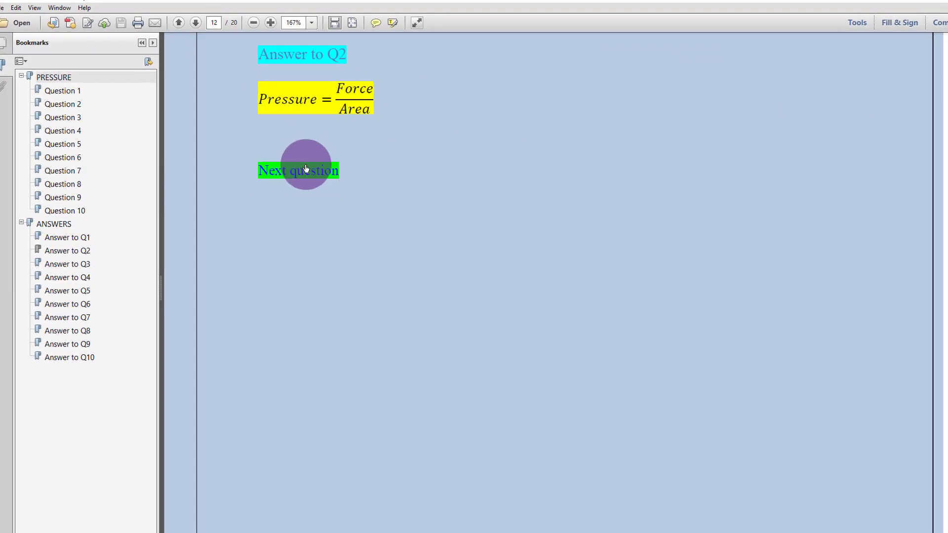
click(306, 168)
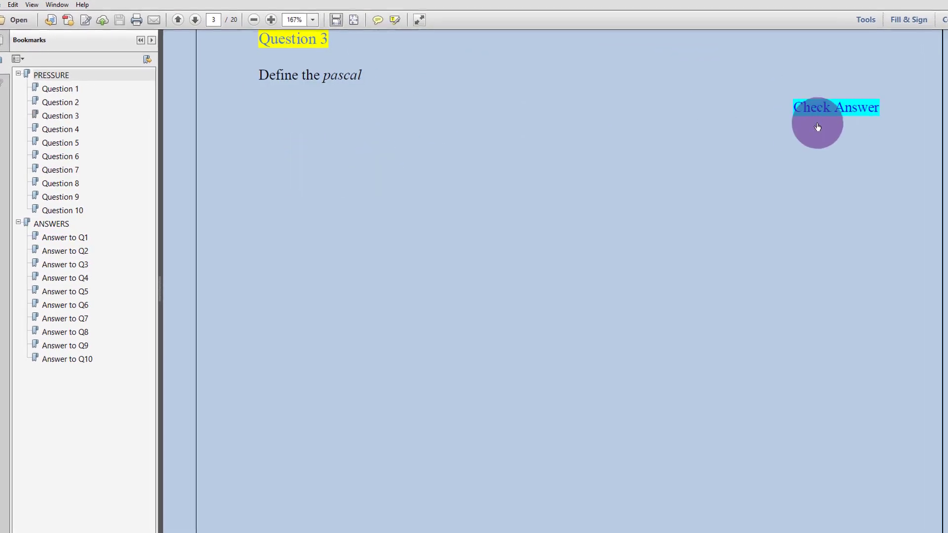
click(853, 117)
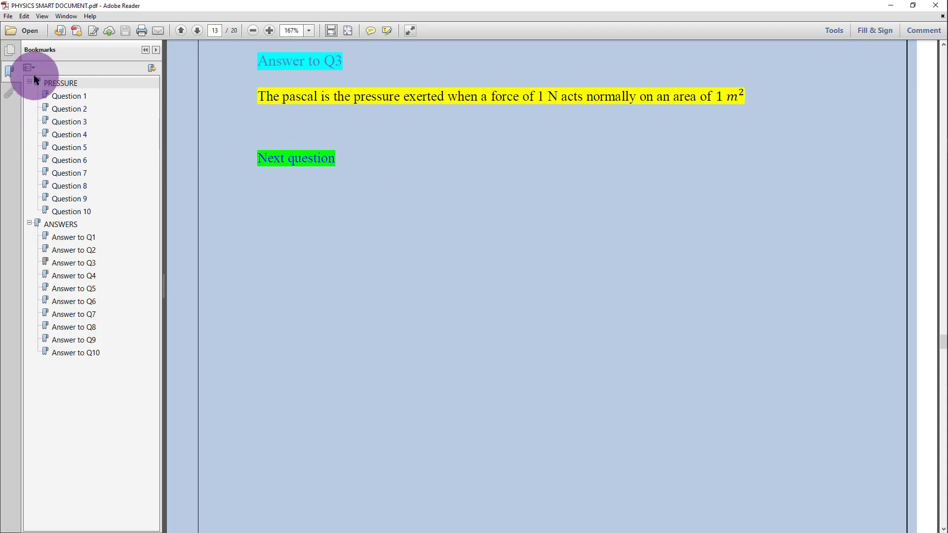
Hide and reopen the bookmarks, and use them to jump to Question 1 and to Answer to Q1.
click(144, 51)
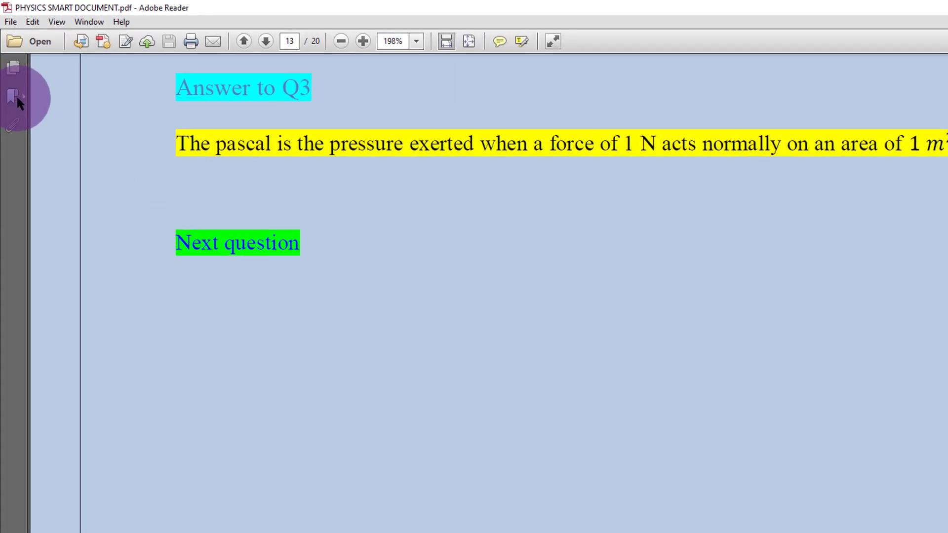
click(19, 108)
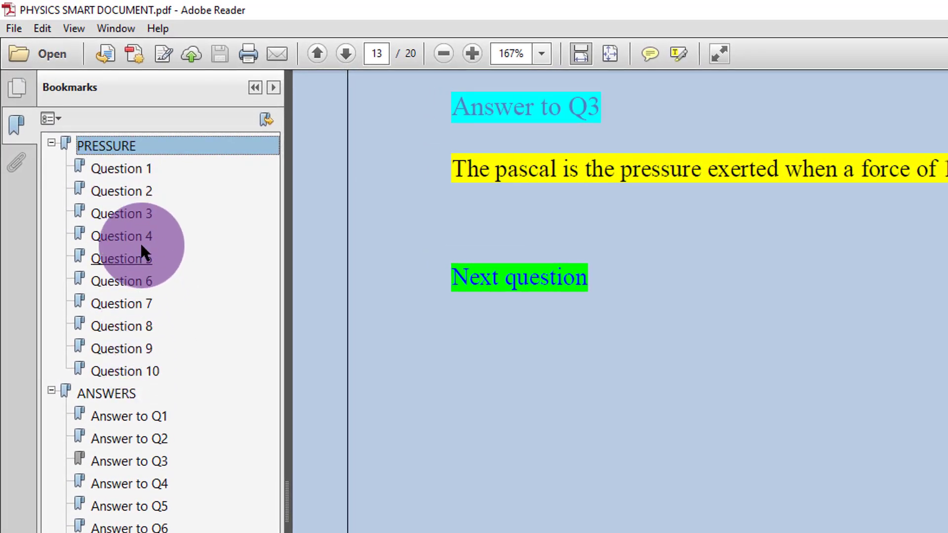
click(135, 172)
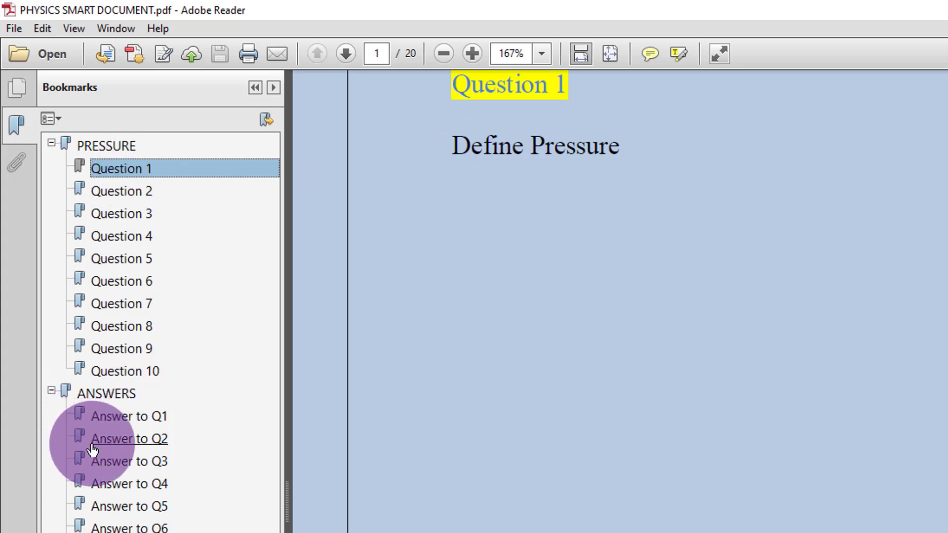
click(127, 420)
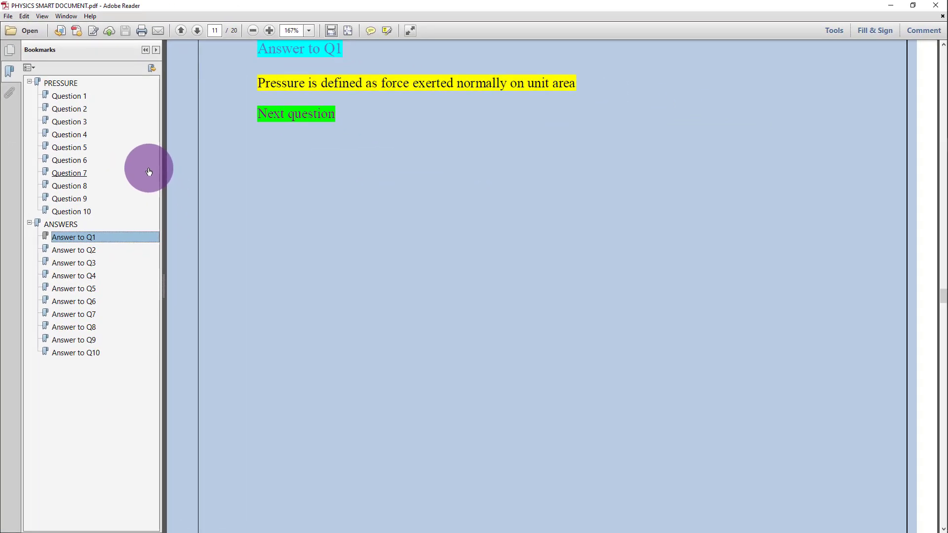
Hide the bookmarks list, show it again and hide it once more.
click(147, 50)
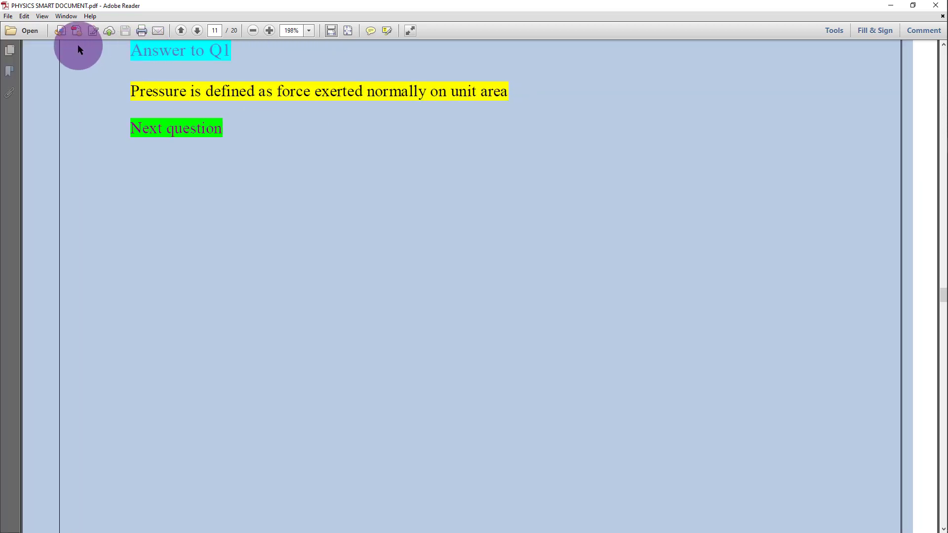
click(10, 71)
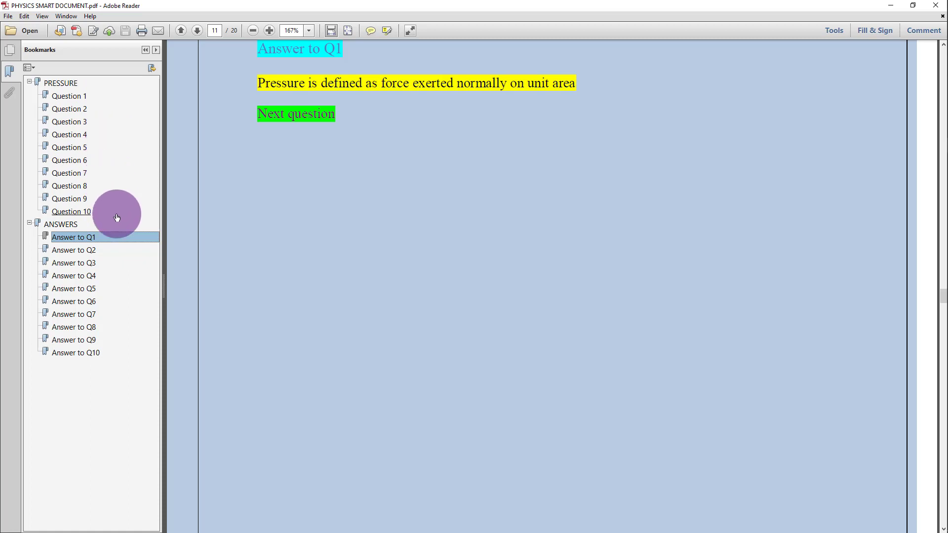
click(147, 50)
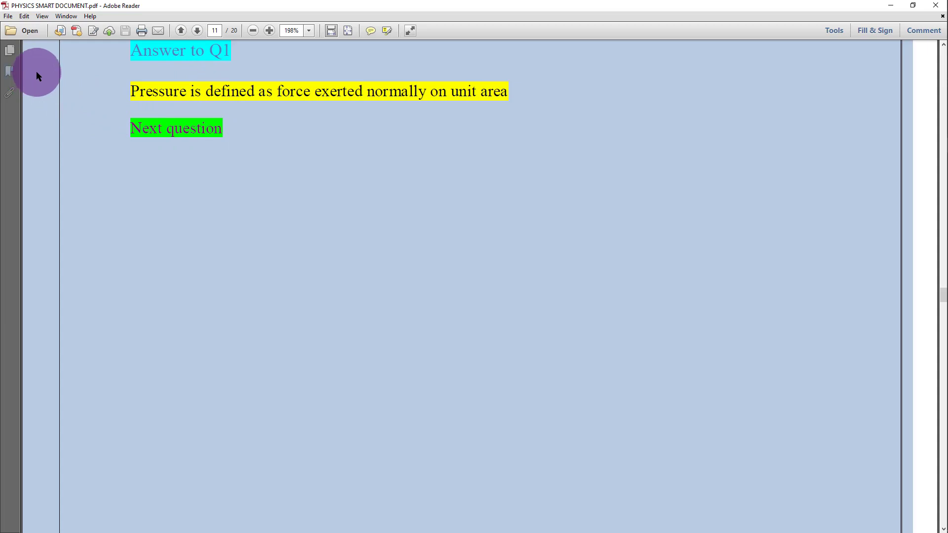
Follow the in-page links from Answer to Q1 through Questions 2 and 3 and their answers to reach Question 4.
click(183, 131)
click(777, 133)
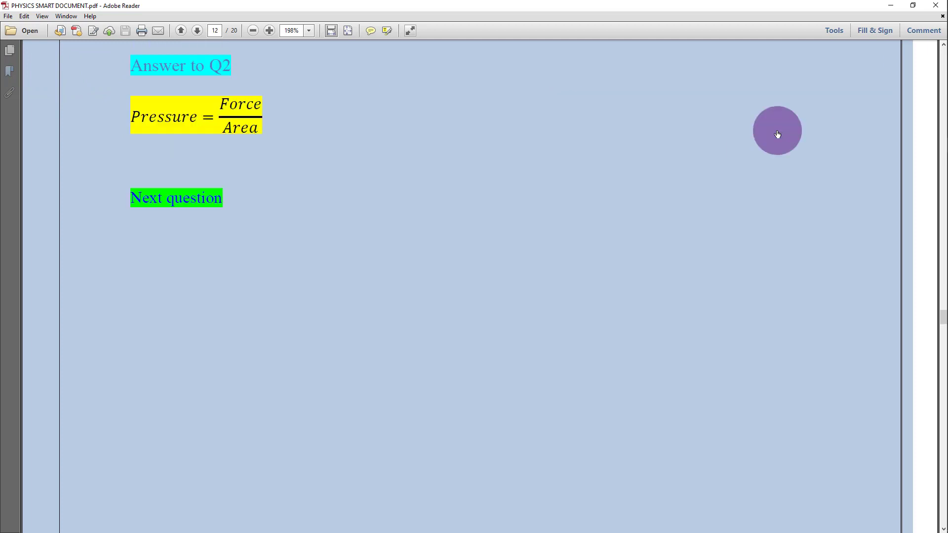
click(190, 202)
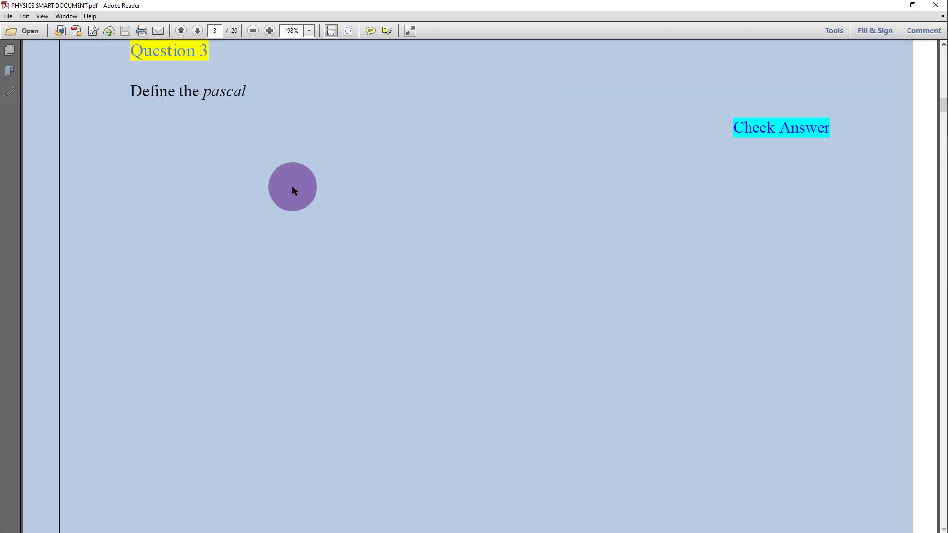
click(796, 128)
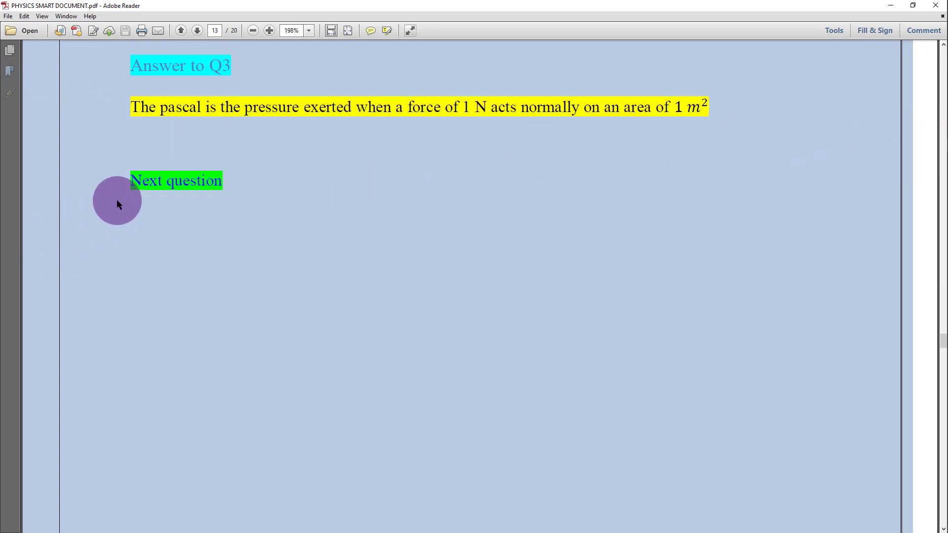
click(168, 184)
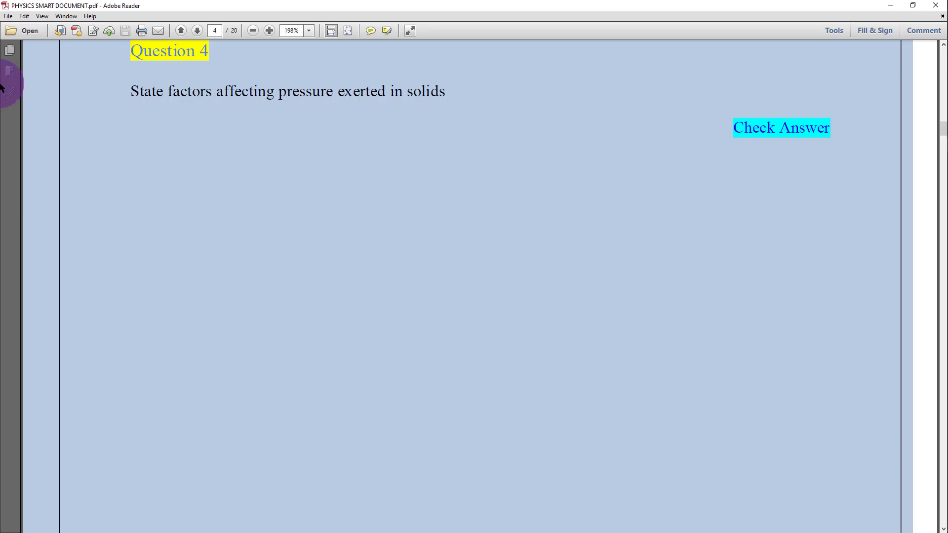
Reopen the bookmarks, jump to Answer to Q10 and follow its link back to the beginning of the document.
click(10, 71)
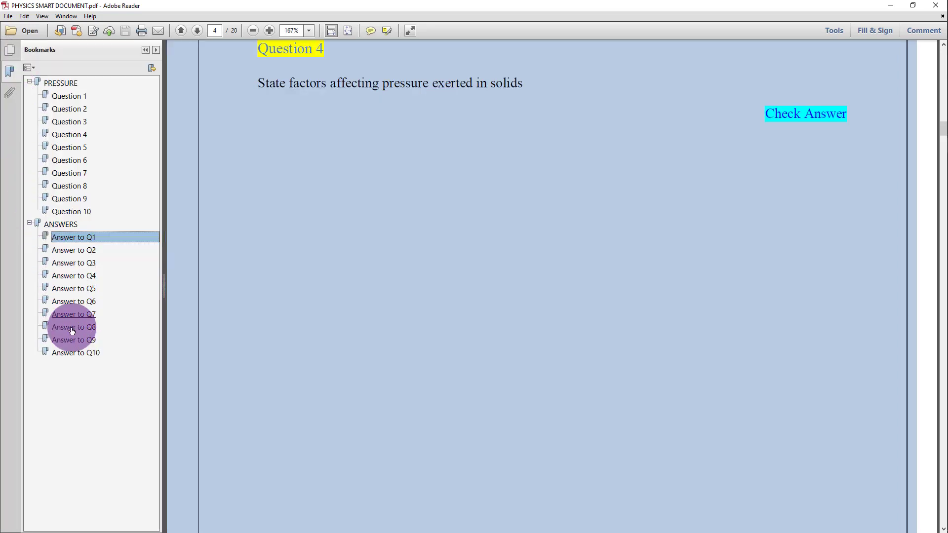
click(77, 352)
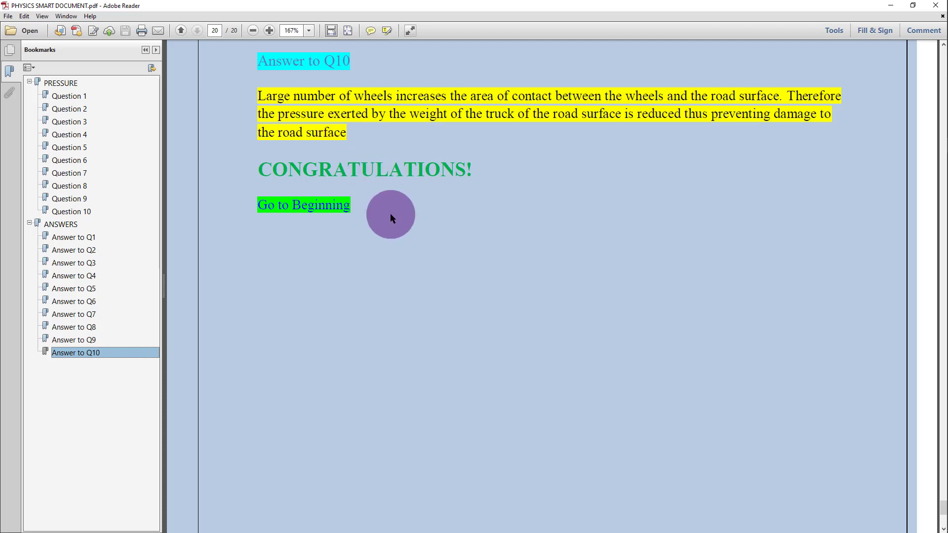
click(317, 208)
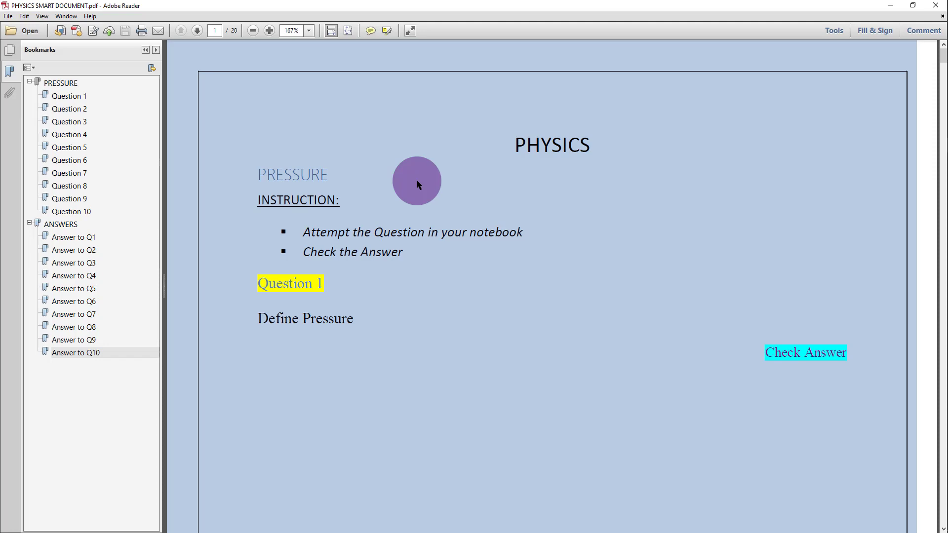
Switch to PHYSICS SMART DOCUMENT.docx in Microsoft Word and clear the subject text PHYSICS on page 1.
click(932, 130)
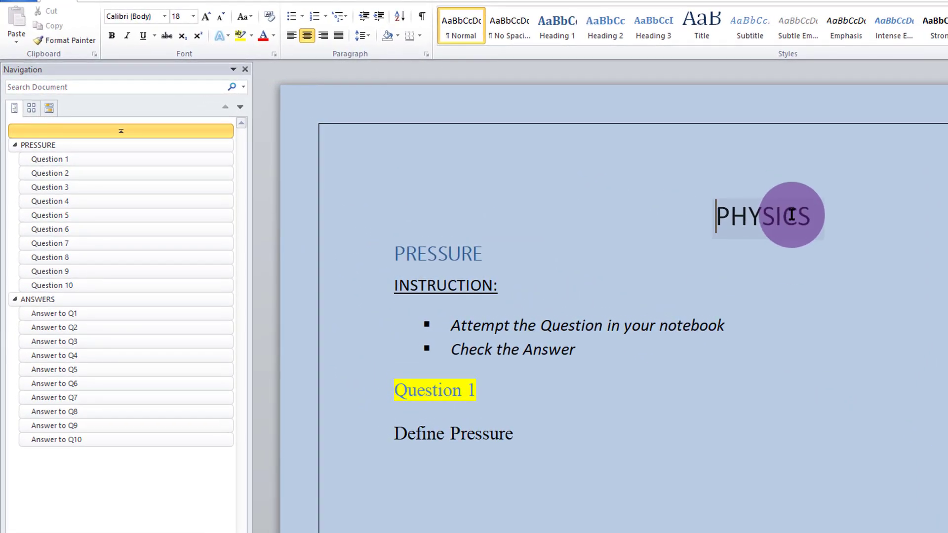
click(776, 228)
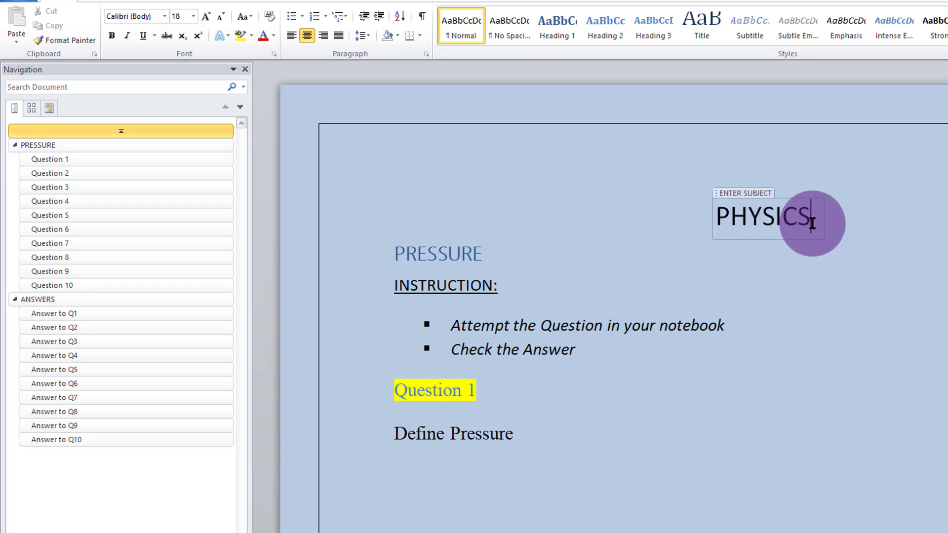
drag(811, 230, 717, 232)
key(BackSpace)
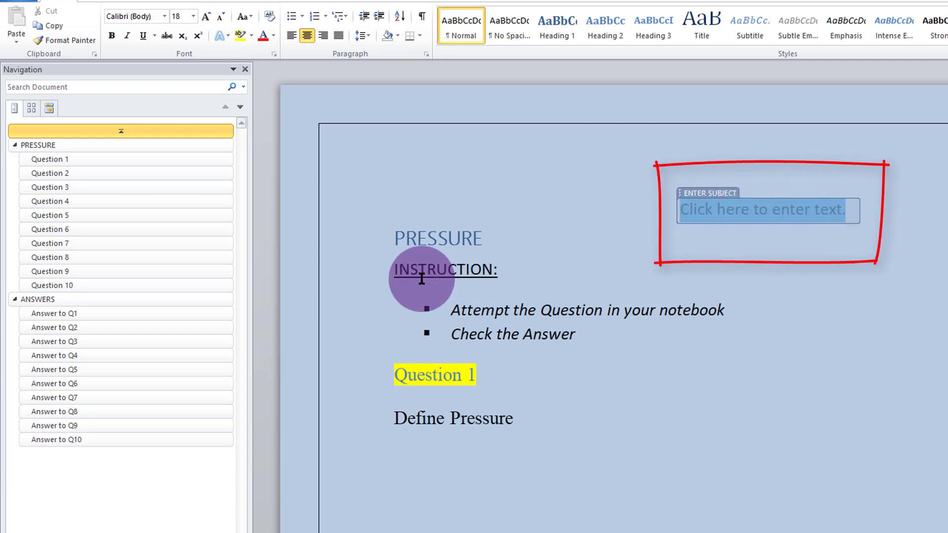
Activate the topic field containing PRESSURE, and delete the text "Define Pressure" under Question 1.
click(443, 238)
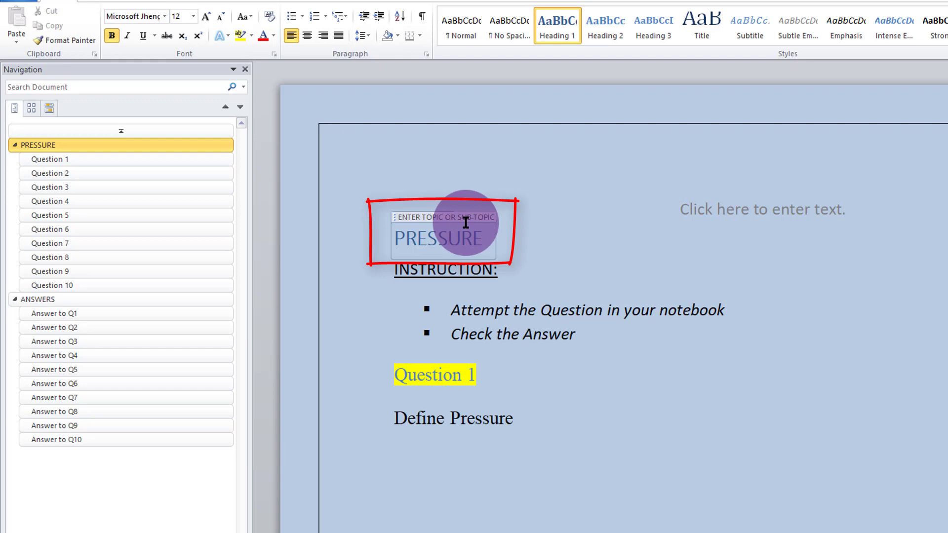
mouse_move(527, 423)
mouse_down()
mouse_move(391, 420)
mouse_move(515, 423)
mouse_up()
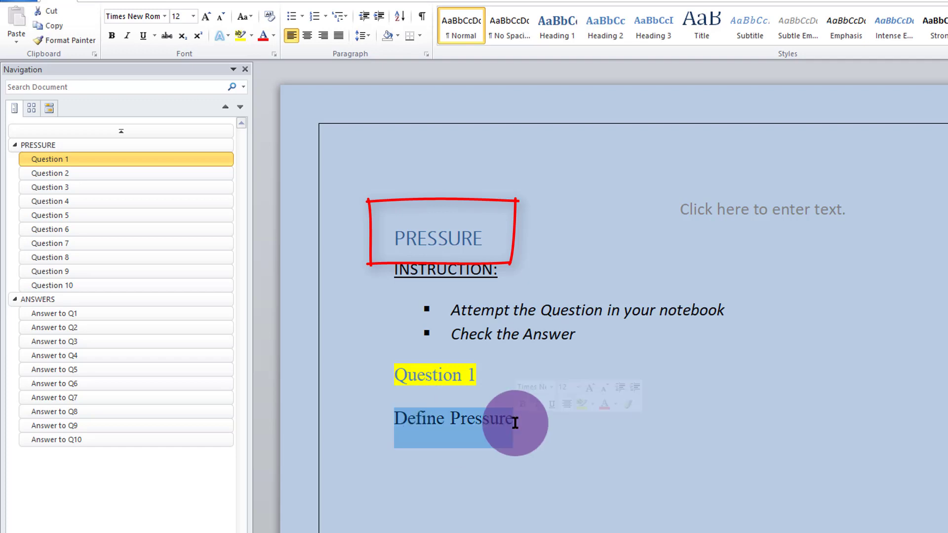
key(Delete)
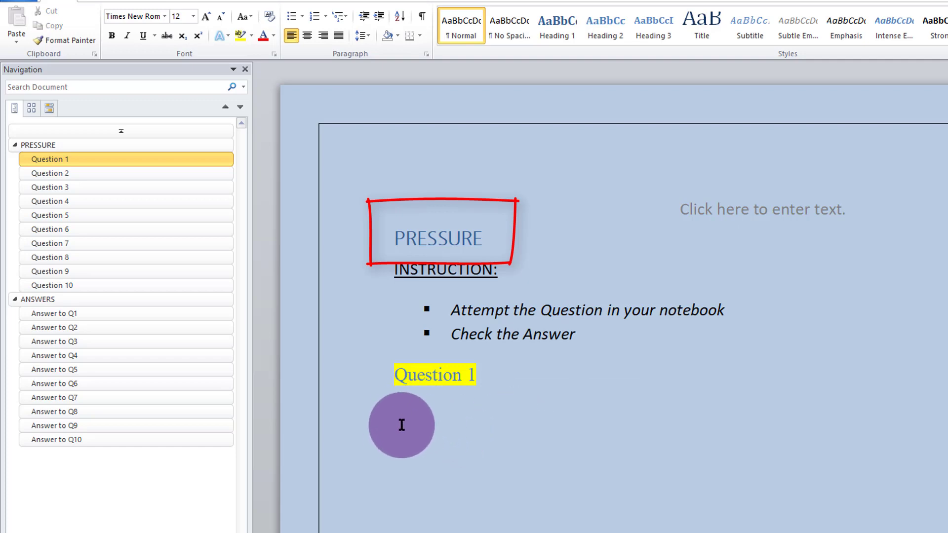
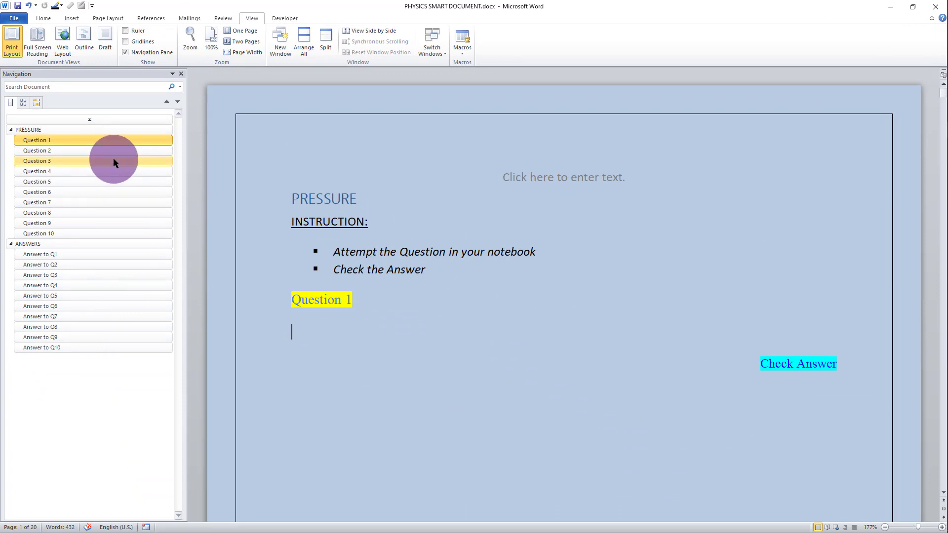
Navigate through the headings Question 3 and Answer to Q3, and return to Question 1.
click(60, 162)
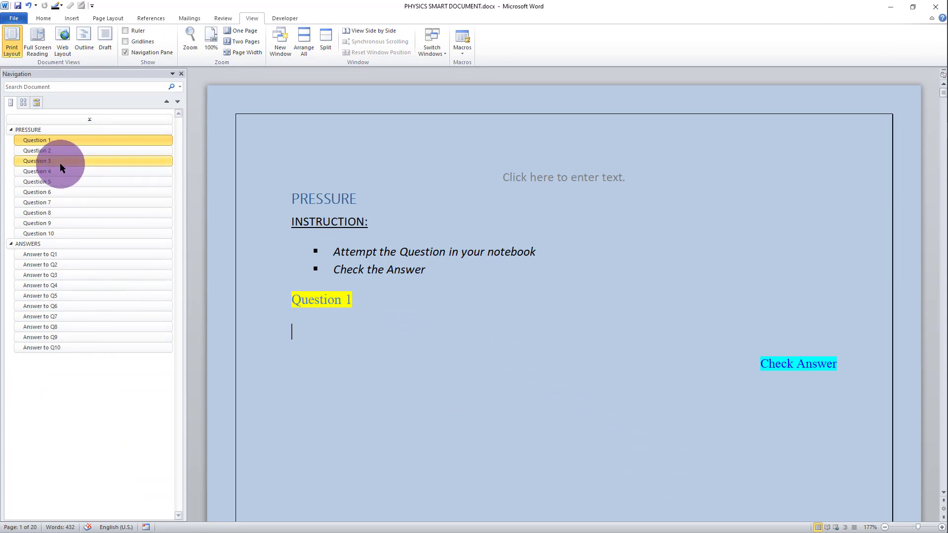
click(69, 277)
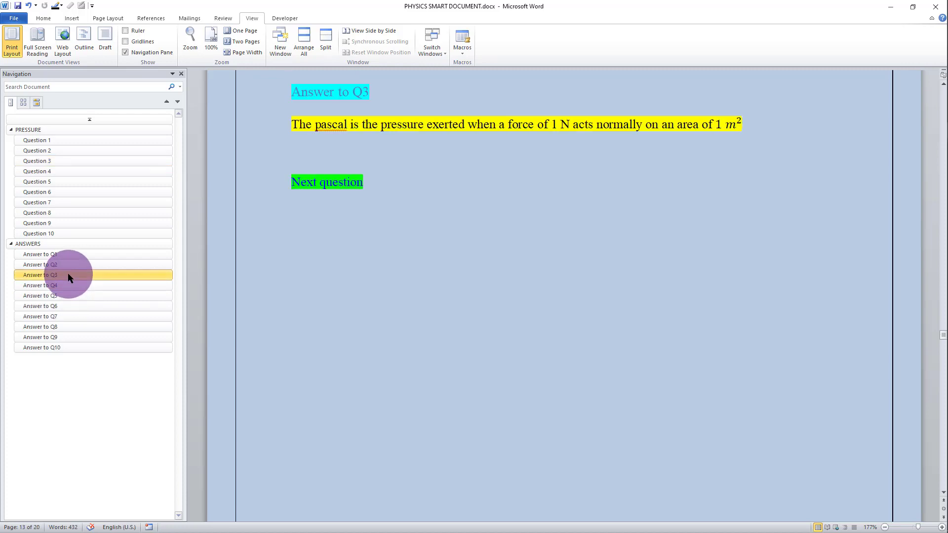
click(66, 141)
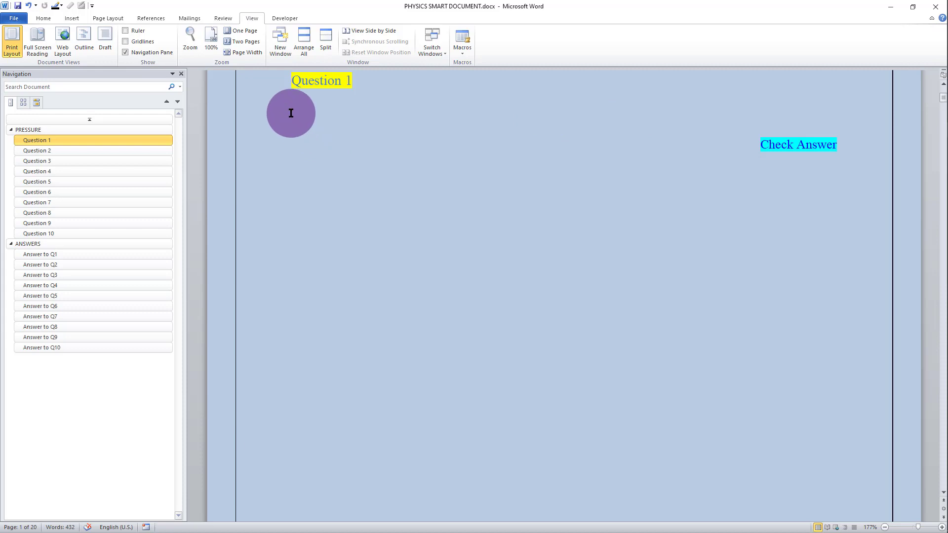
Insert four blank lines under the Question 1 heading and remove three of them.
key(Return)
key(Return)
key(Return)
key(Return)
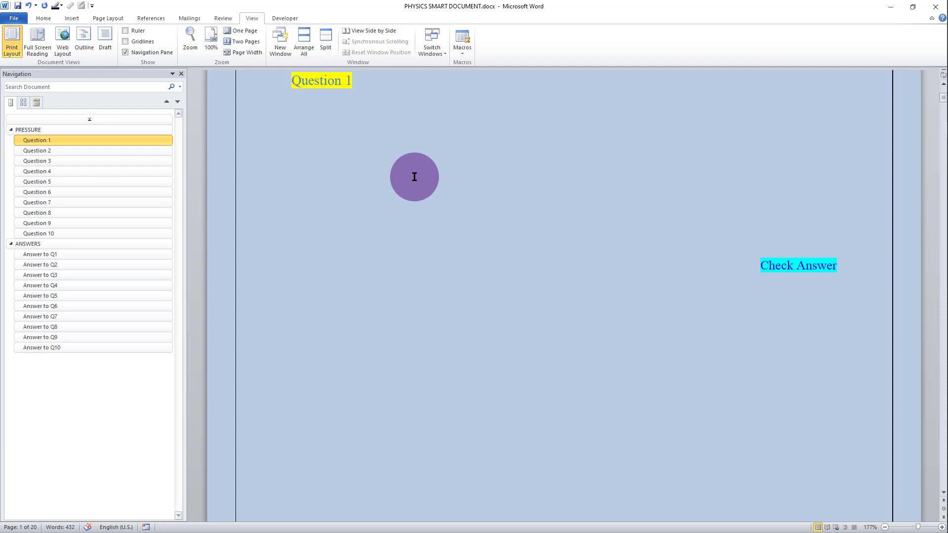
key(BackSpace)
key(BackSpace)
key(BackSpace)
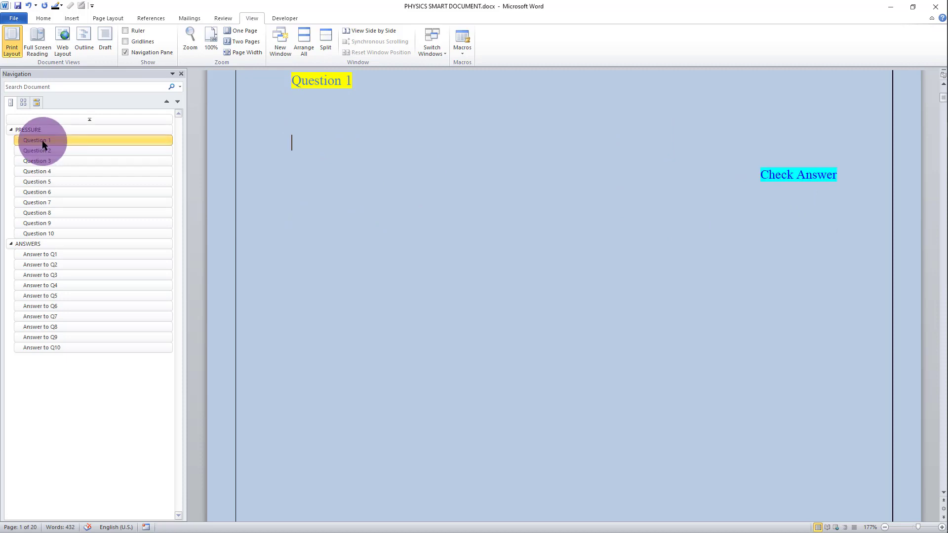
Go to Answer to Q1 and delete the highlighted pressure definition beneath its heading.
click(64, 254)
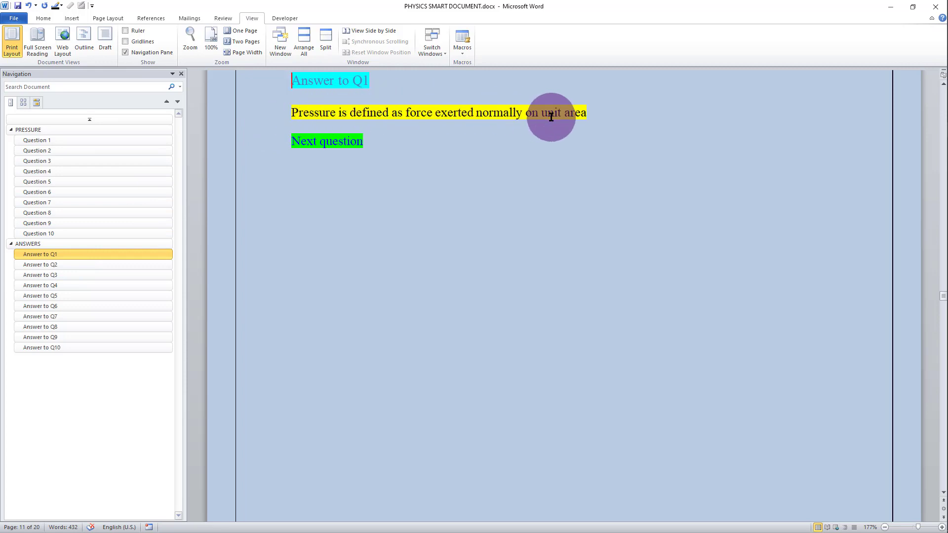
drag(588, 112, 322, 117)
click(302, 113)
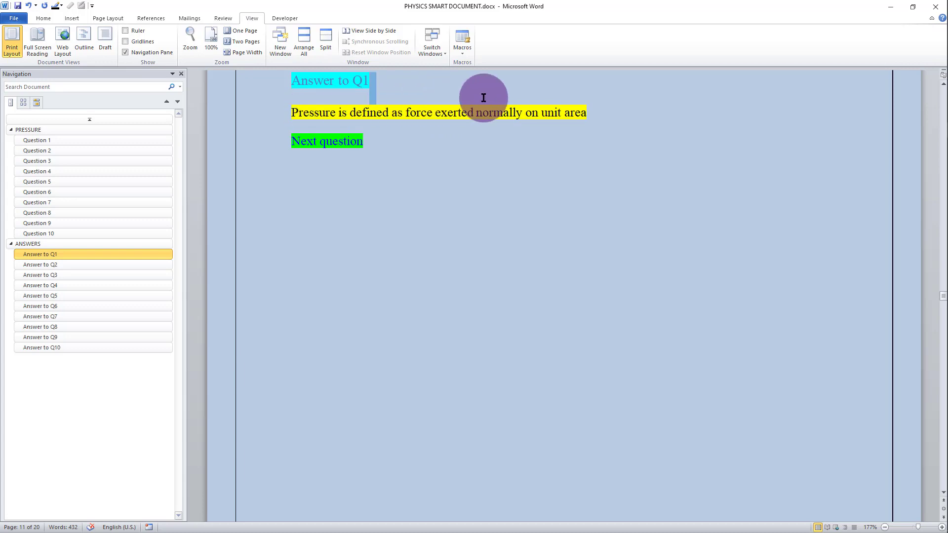
triple_click(561, 113)
drag(589, 117, 588, 117)
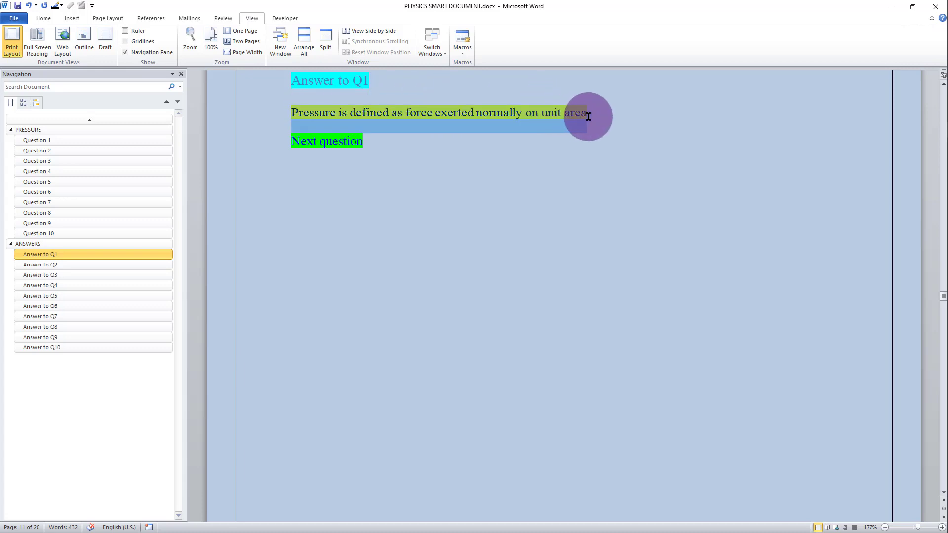
key(Delete)
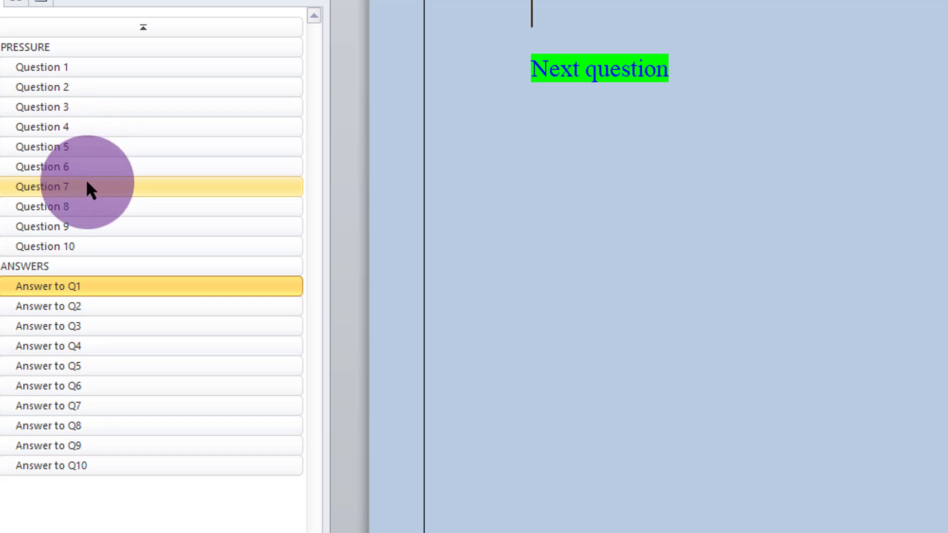
Go to the Question 10 heading and renumber it as Question 5.
click(86, 244)
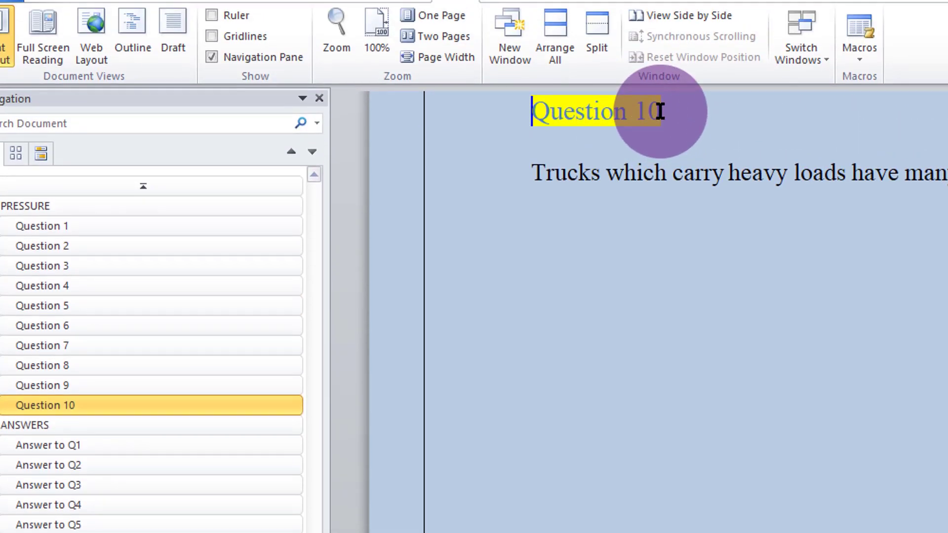
click(661, 20)
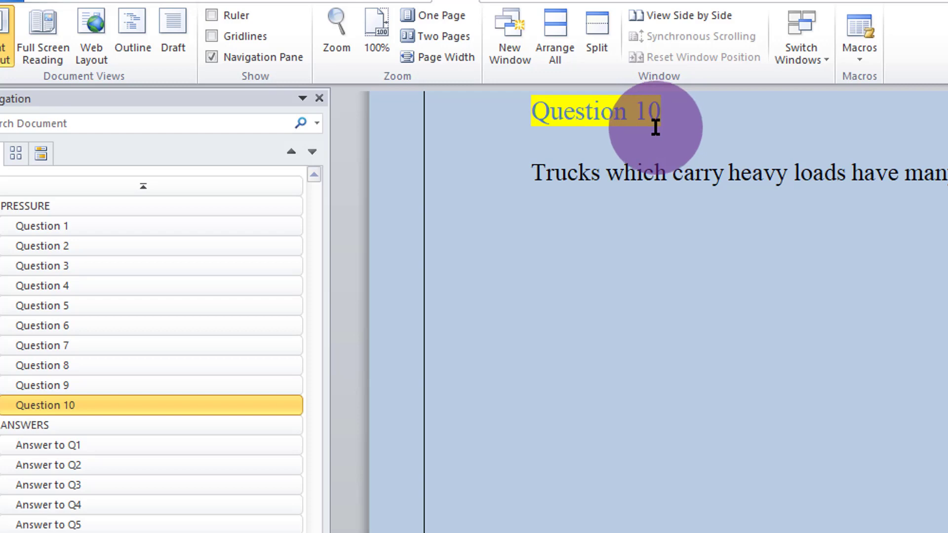
click(649, 111)
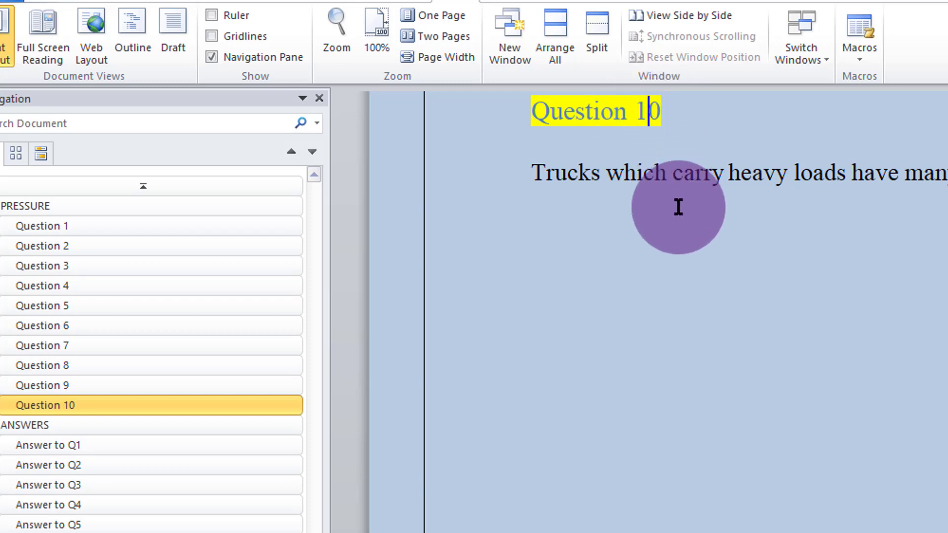
key(BackSpace)
text(5)
key(Delete)
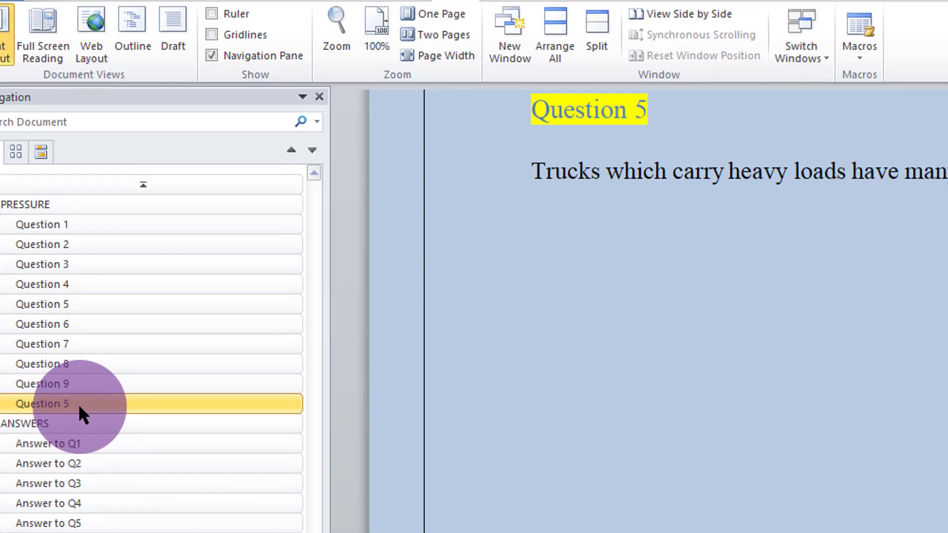
Go to the Answer to Q10 heading and change it to Answer to Q5.
click(89, 446)
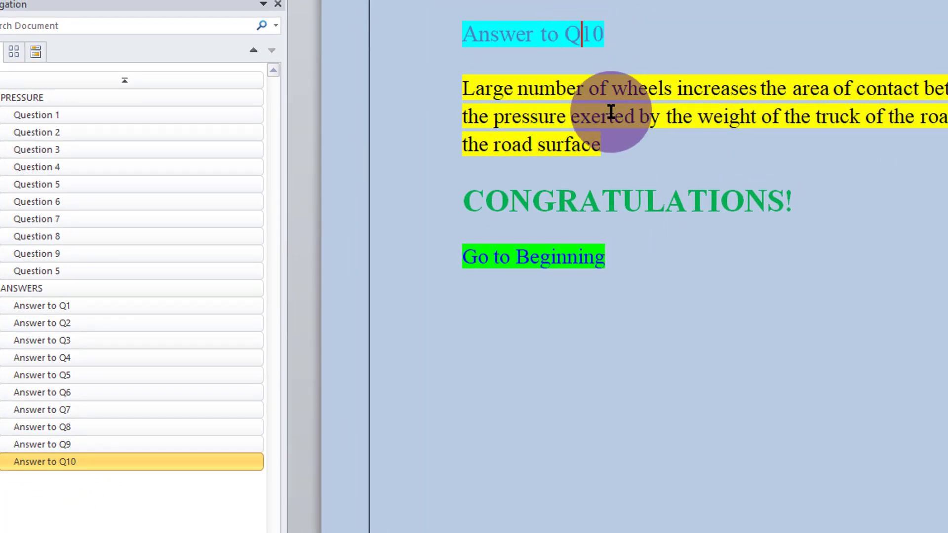
text(5)
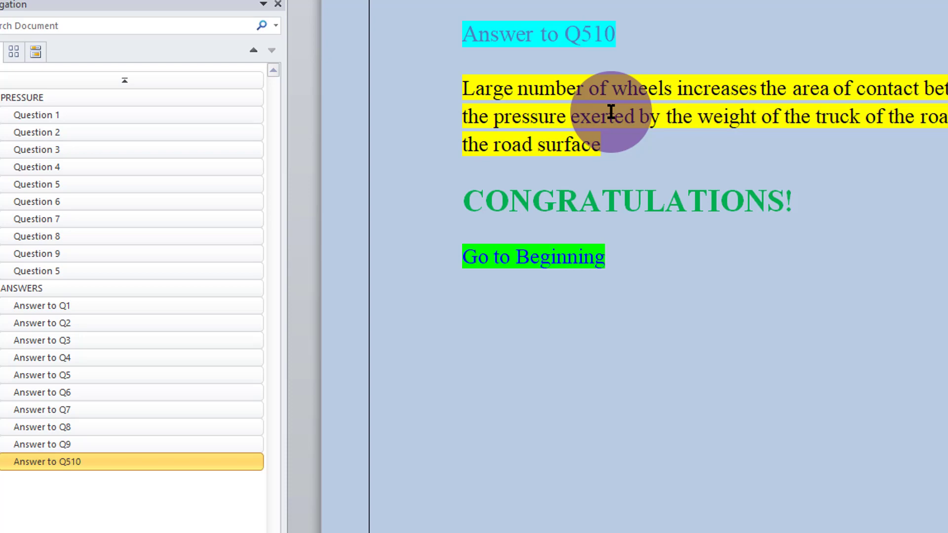
key(Delete)
key(Delete)
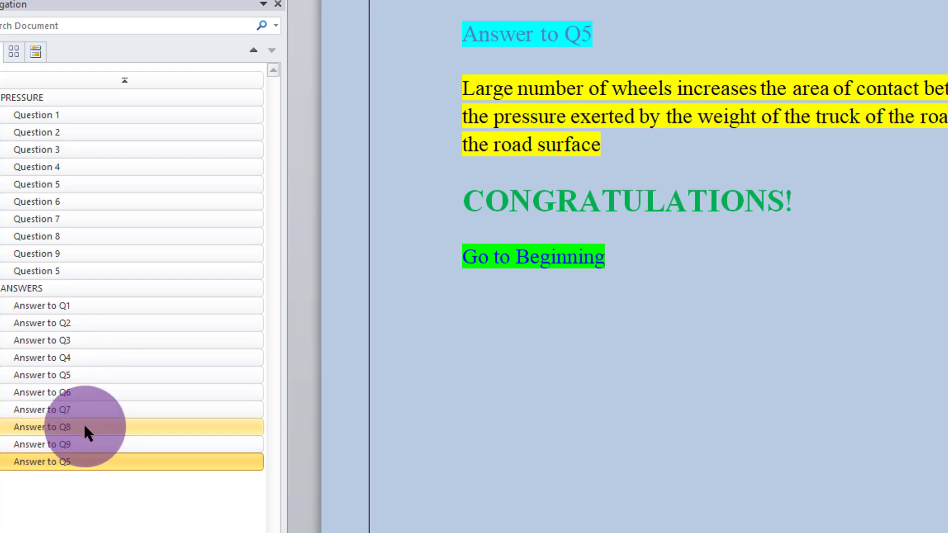
Delete the original Answer to Q5 heading, which follows Answer to Q4, together with all its content.
click(93, 373)
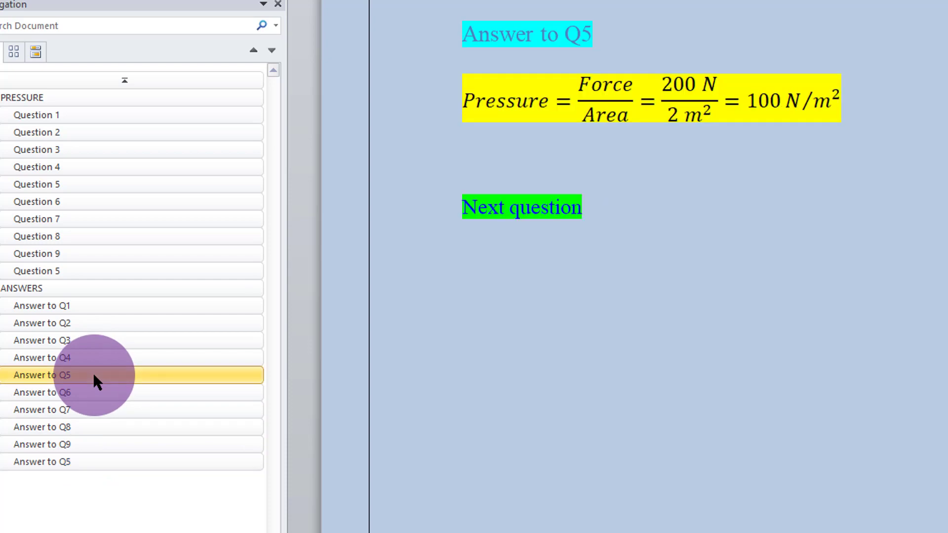
right_click(94, 381)
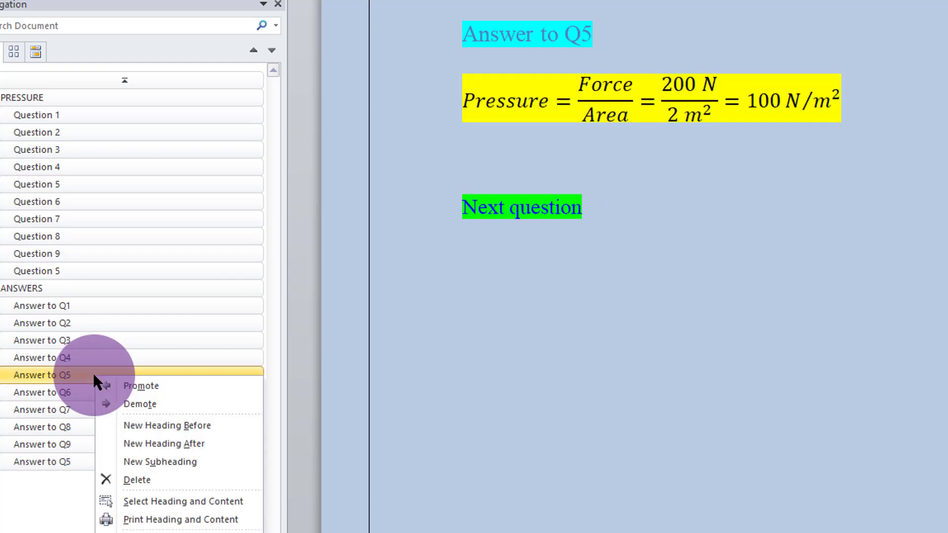
click(173, 501)
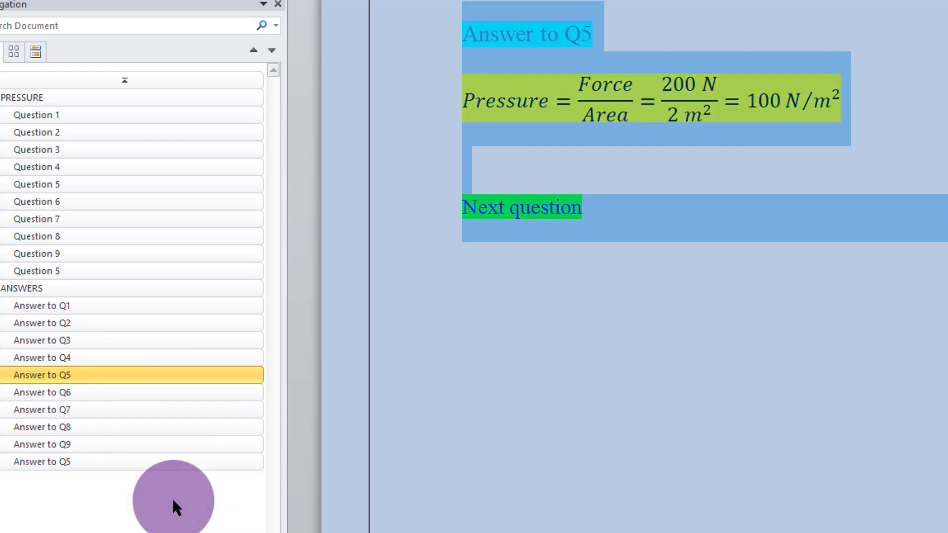
key(Delete)
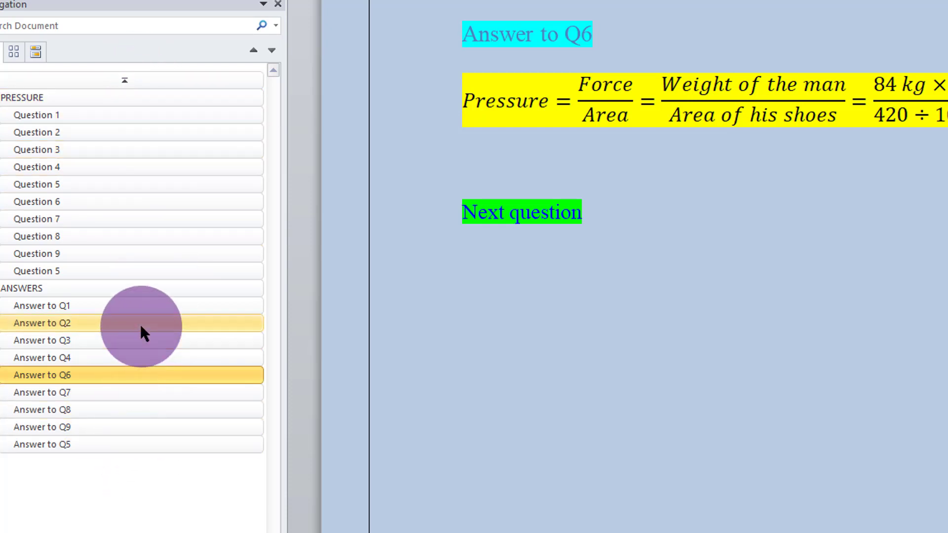
Delete the Question 8 heading together with its content about the brick.
click(157, 238)
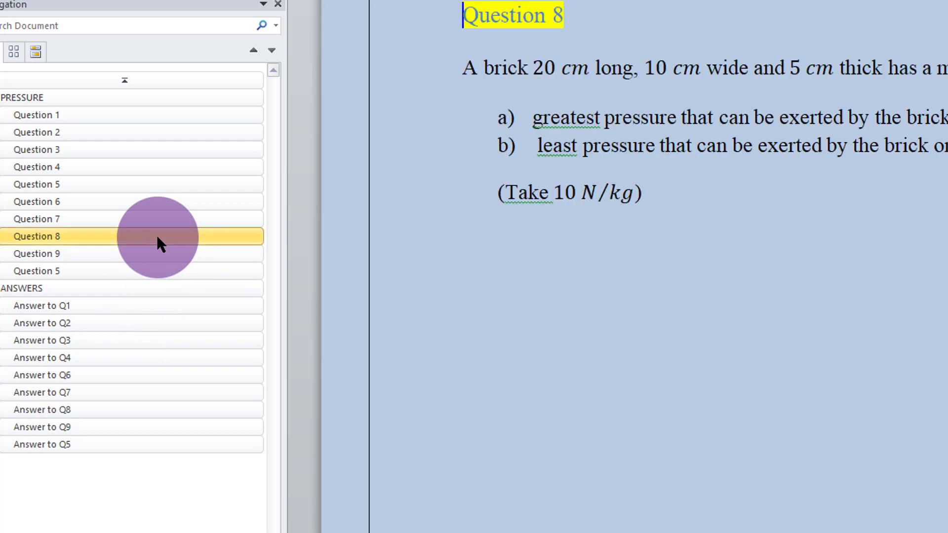
right_click(157, 238)
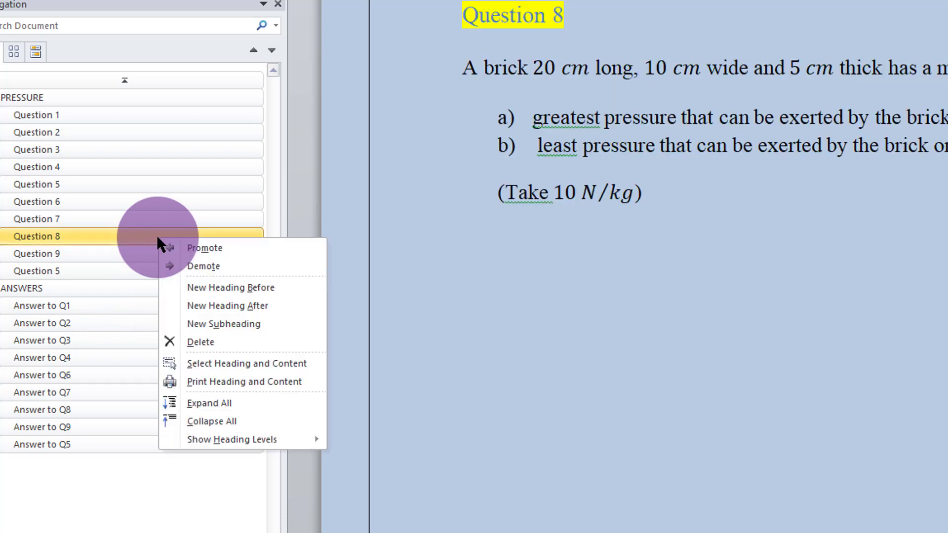
click(243, 362)
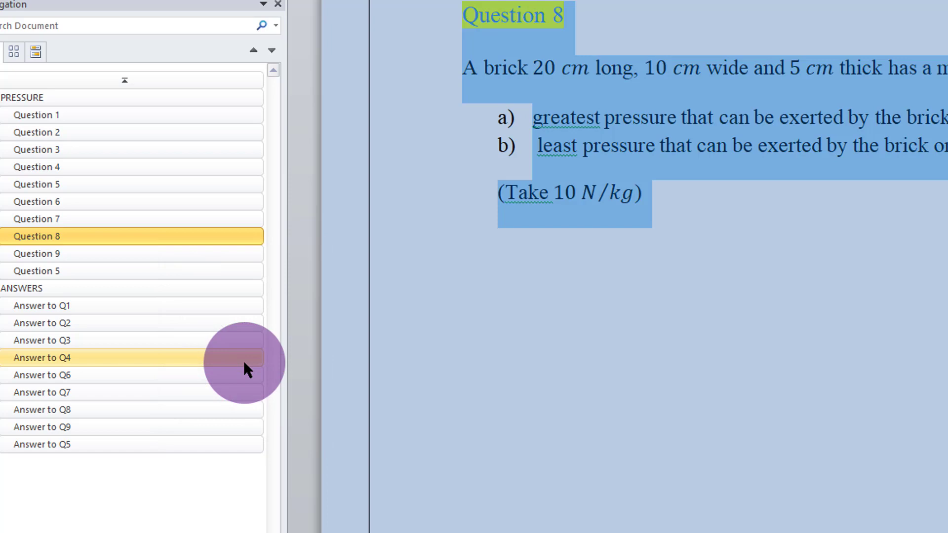
key(Delete)
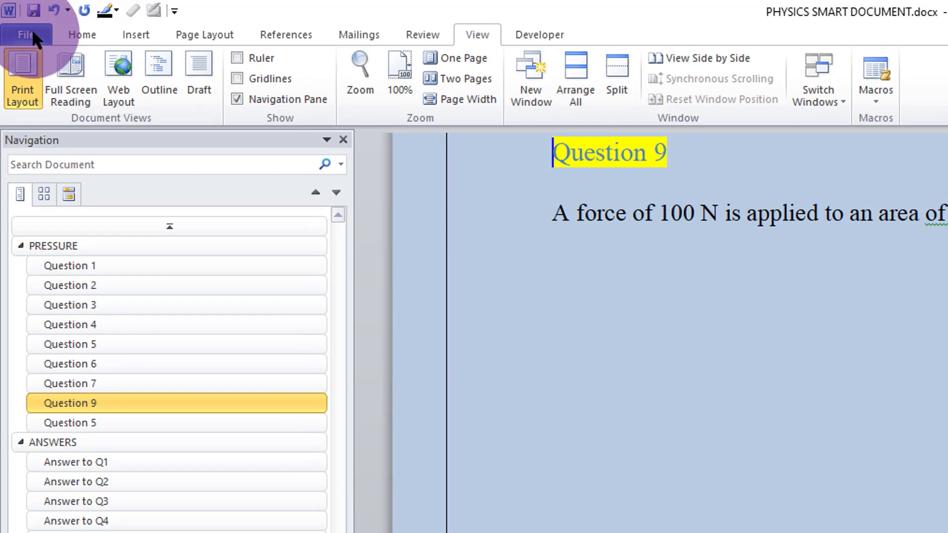
Start saving a copy of the document in the ICT4TEACHERS folder, shortening its file name to PHYSICS.
click(27, 30)
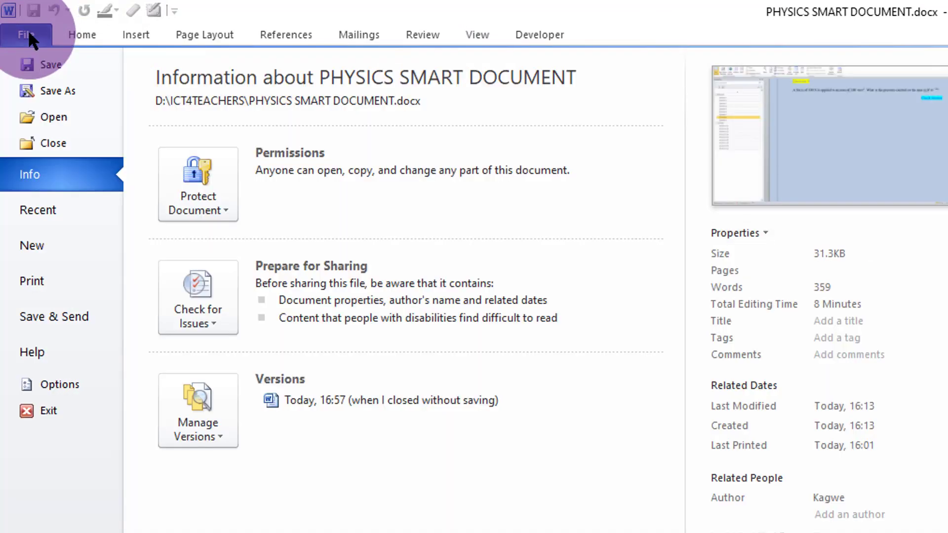
click(58, 90)
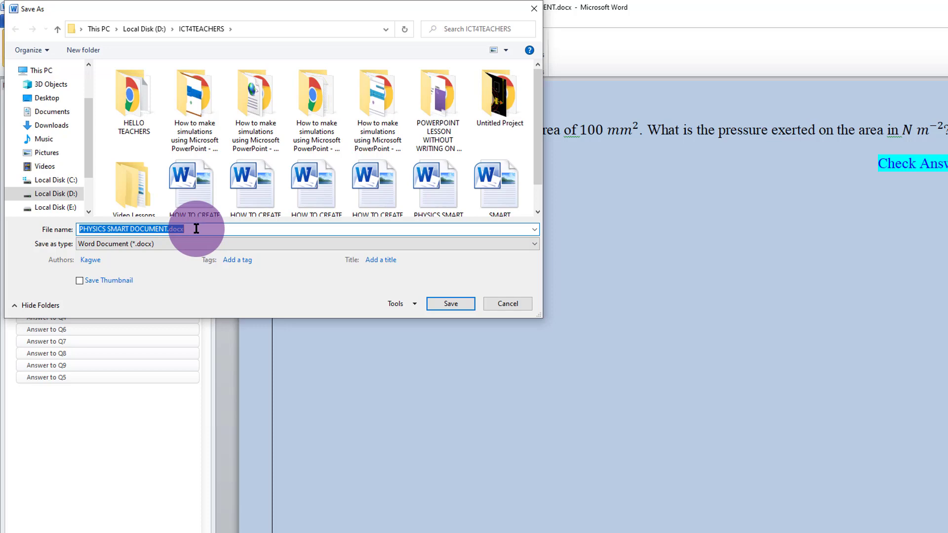
click(166, 229)
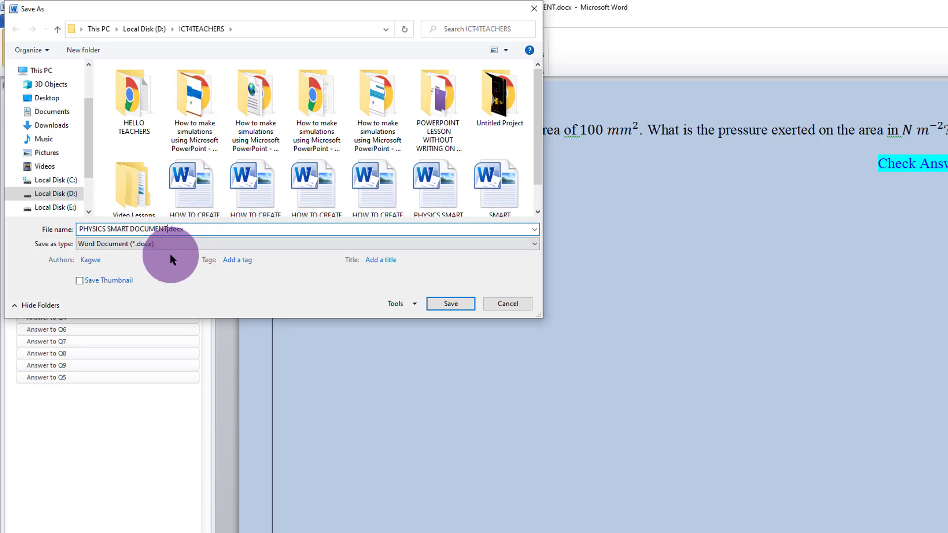
key(BackSpace)
key(BackSpace)
key(BackSpace)
key(BackSpace)
key(BackSpace)
key(BackSpace)
key(BackSpace)
key(BackSpace)
key(BackSpace)
key(BackSpace)
key(BackSpace)
key(BackSpace)
key(BackSpace)
key(BackSpace)
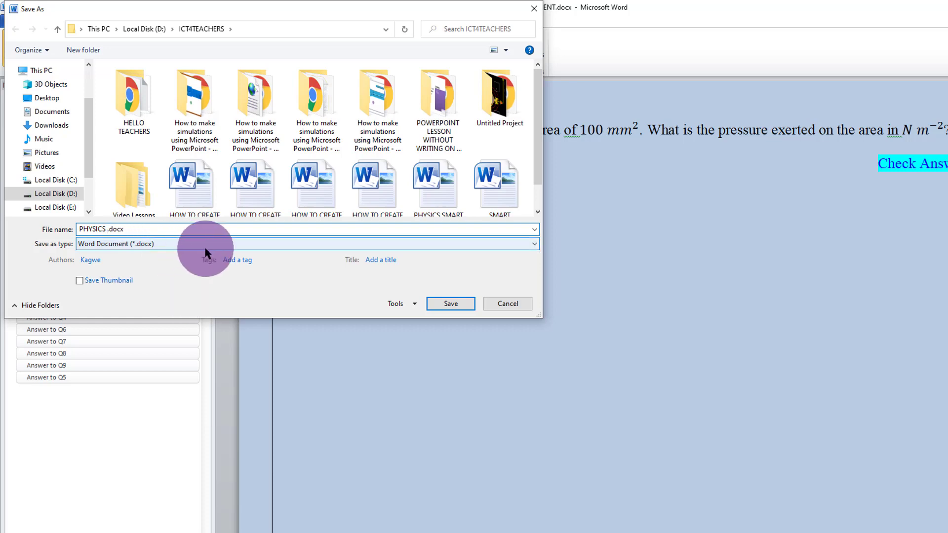
Save the copy as a PDF, with bookmarks created using headings.
click(535, 246)
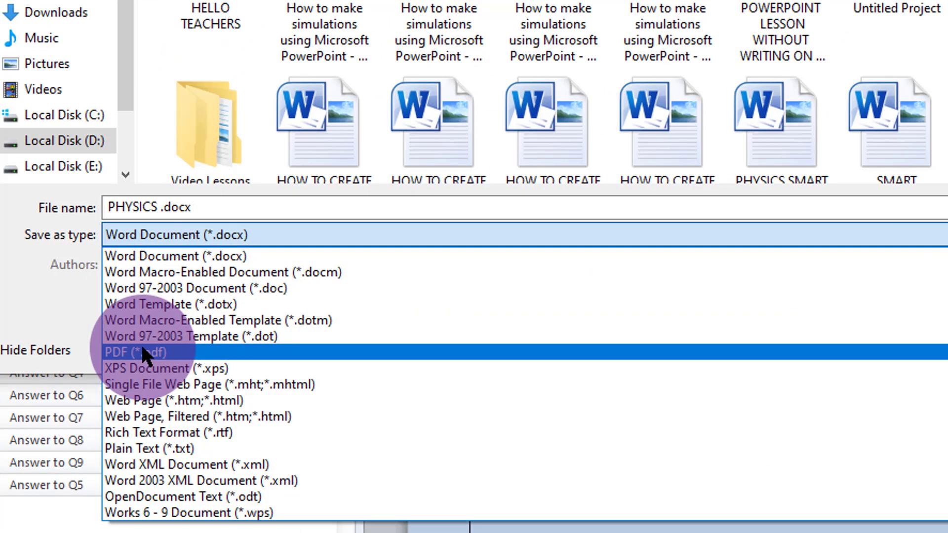
click(143, 353)
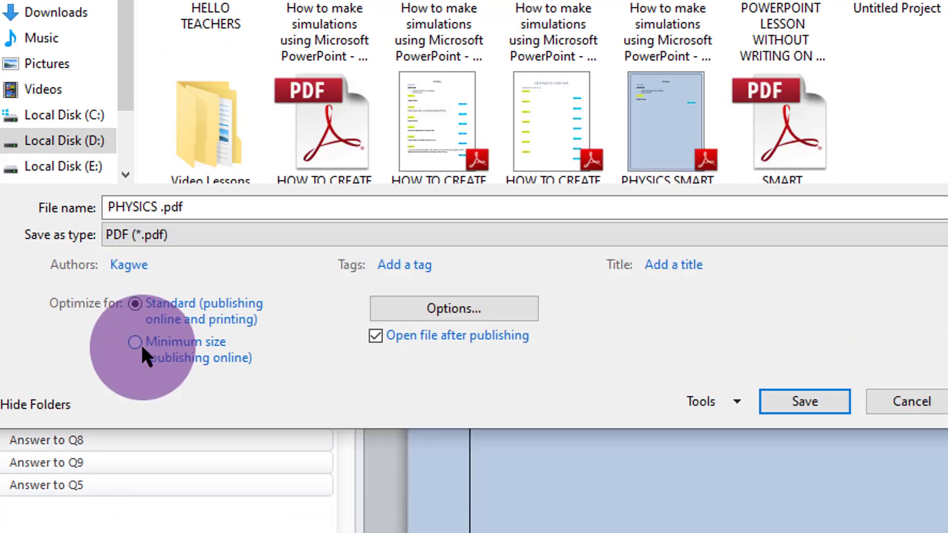
click(434, 311)
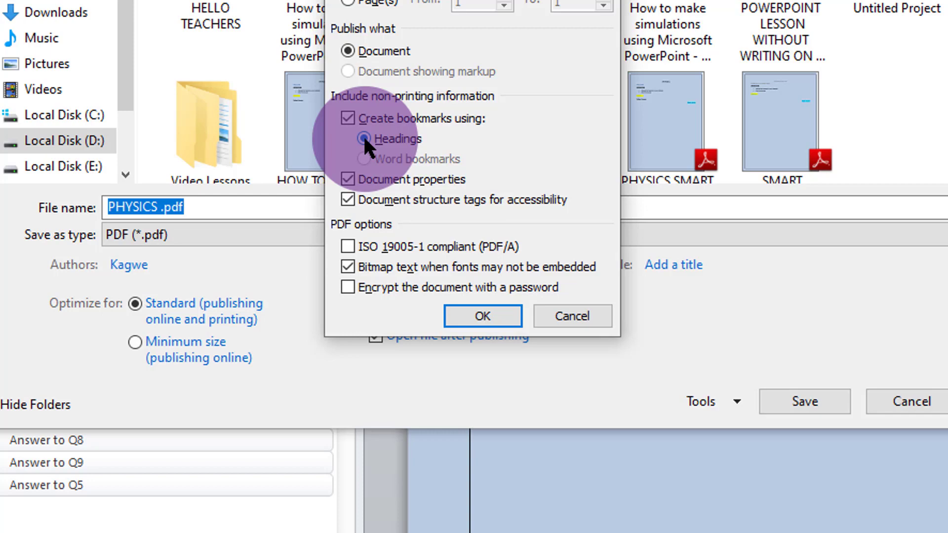
click(473, 314)
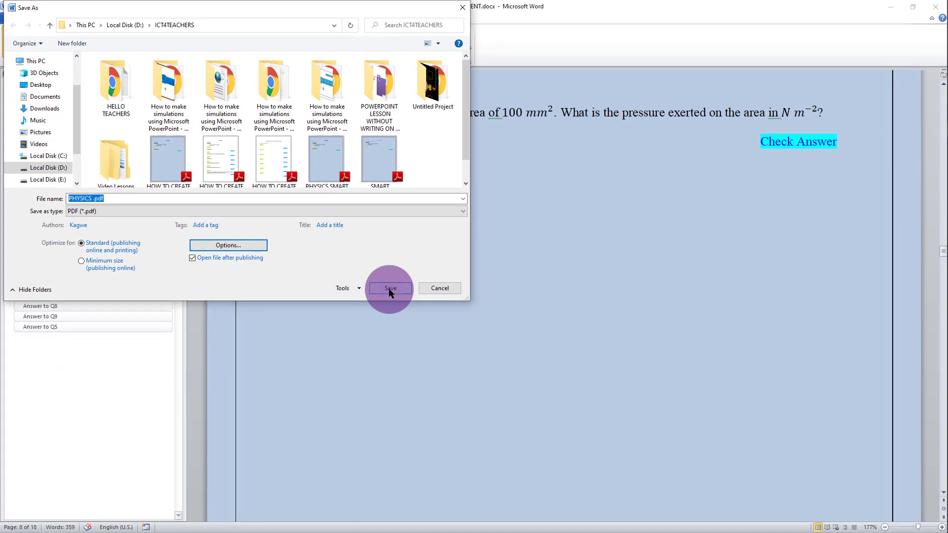
click(805, 402)
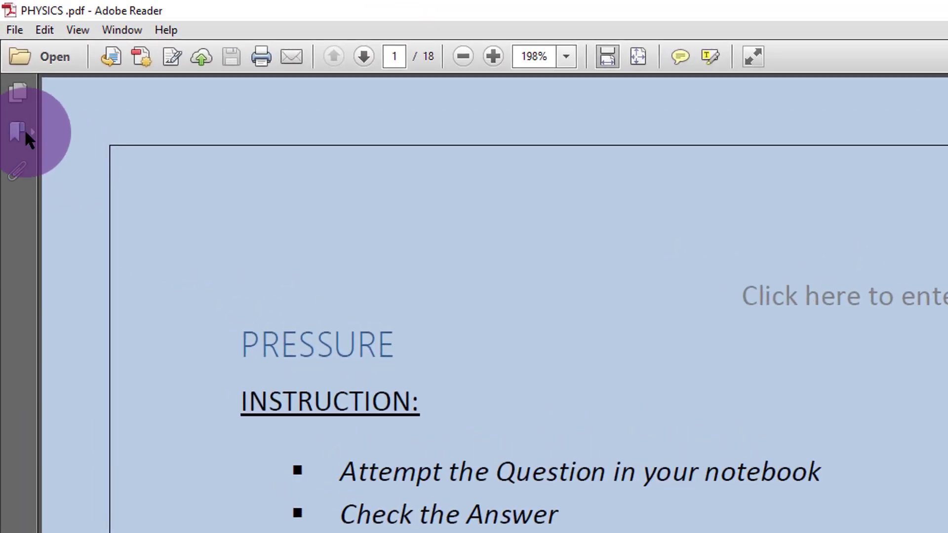
Show the PDF's bookmarks, expand PRESSURE and ANSWERS to examine the headings listed, and hide the bookmarks again.
click(19, 130)
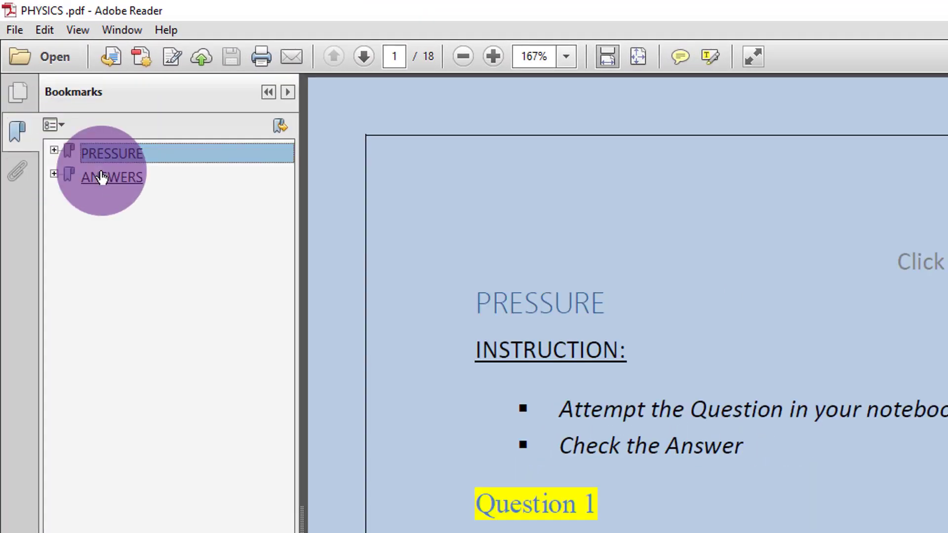
click(54, 150)
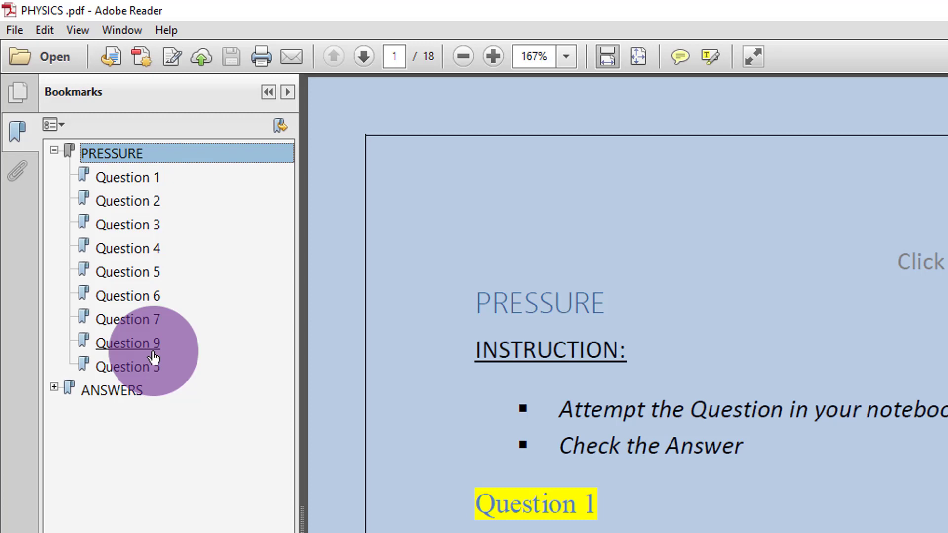
click(54, 387)
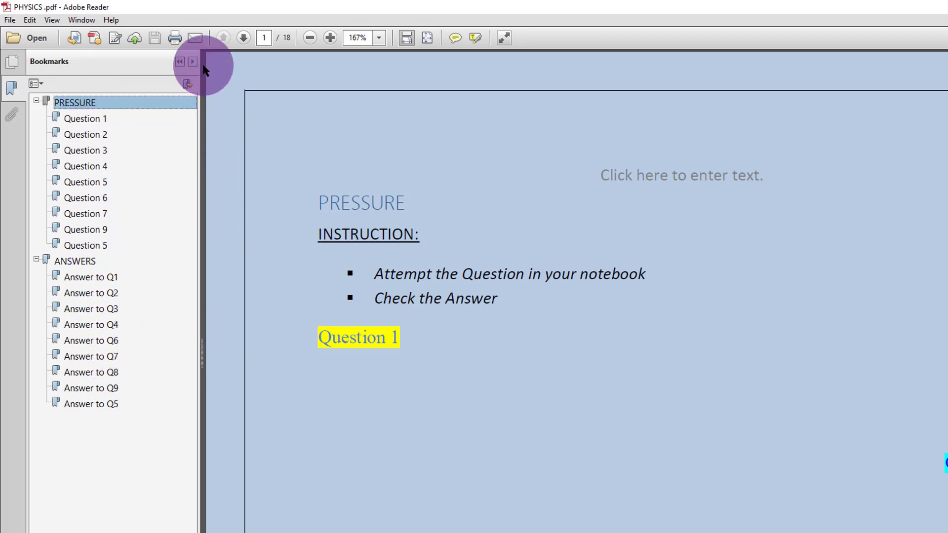
click(179, 62)
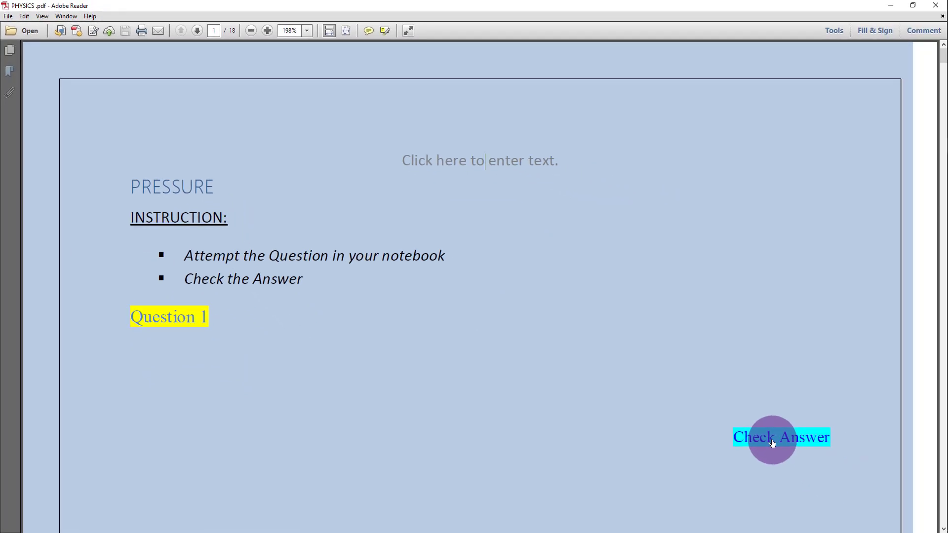
Test the Check Answer and Next question links from Question 1 through to Answer to Q4.
click(773, 443)
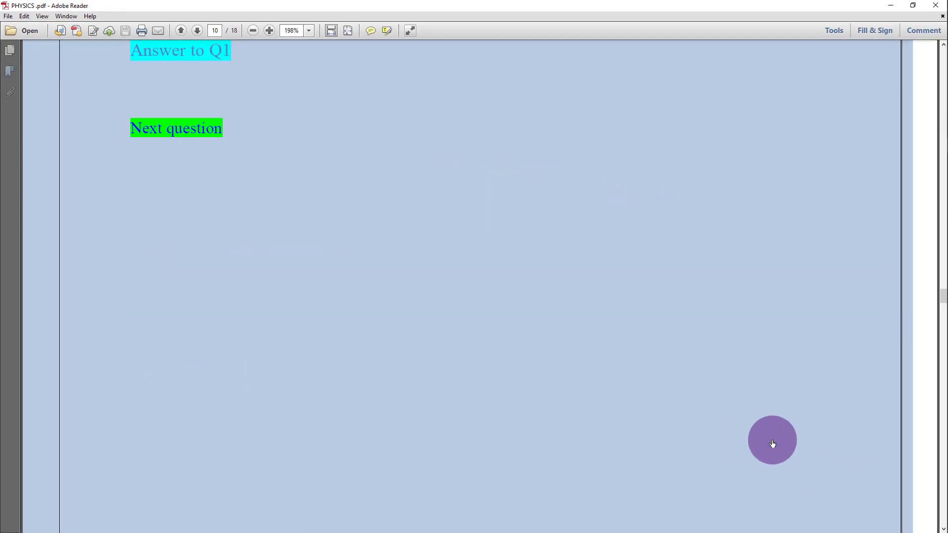
click(180, 135)
click(767, 137)
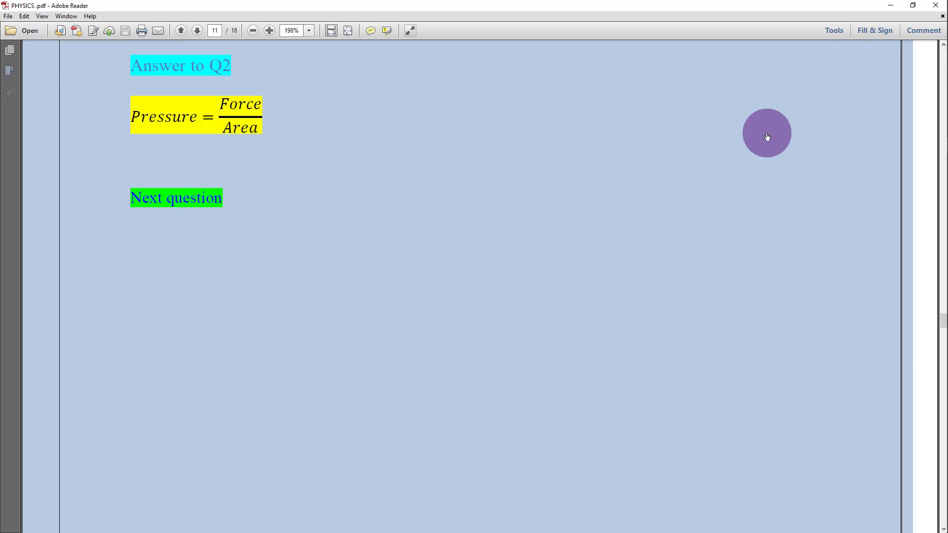
click(191, 197)
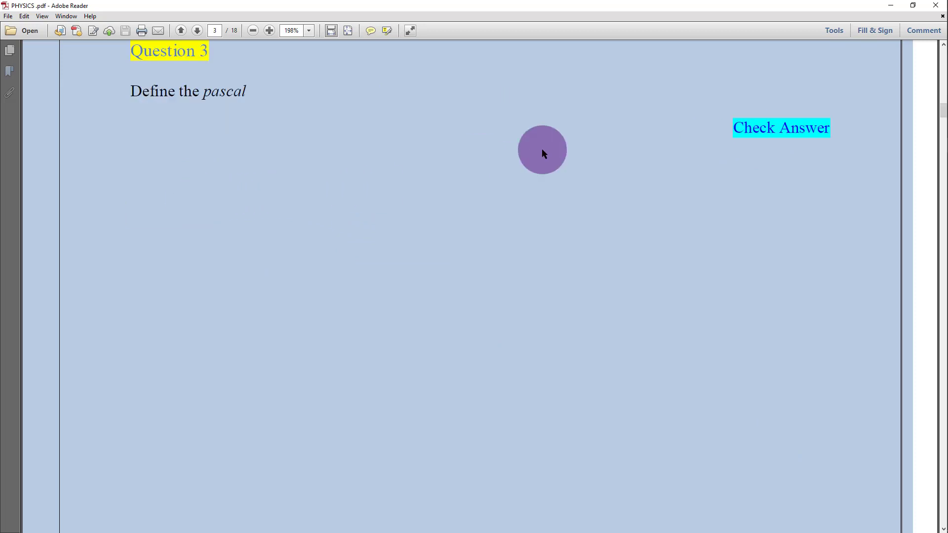
click(756, 130)
click(200, 182)
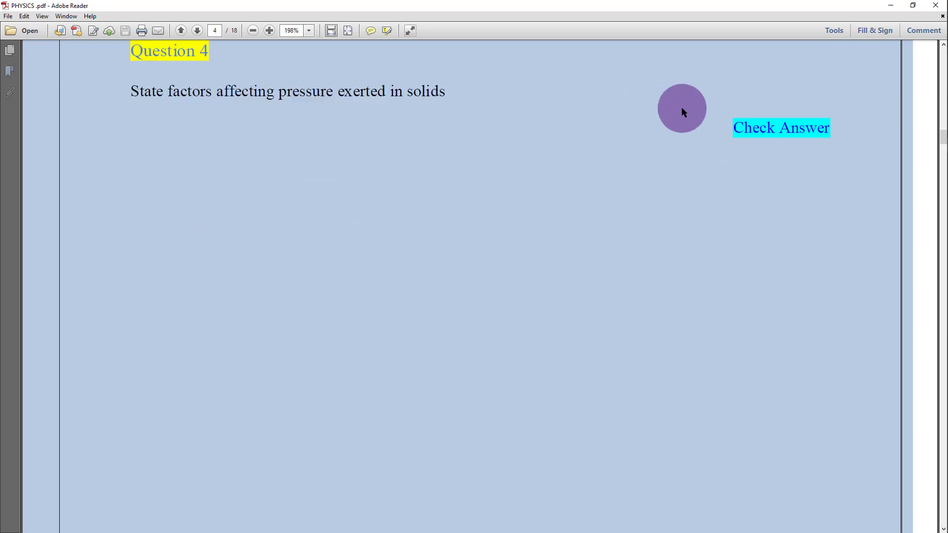
click(764, 130)
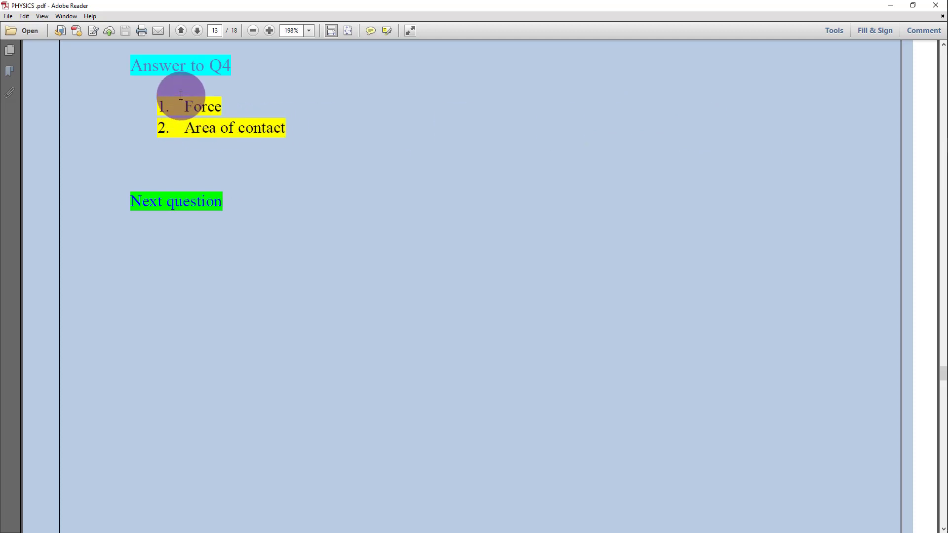
Show the bookmarks again, open the last Answer to Q5 bookmark, and follow its Go to Beginning link.
click(9, 70)
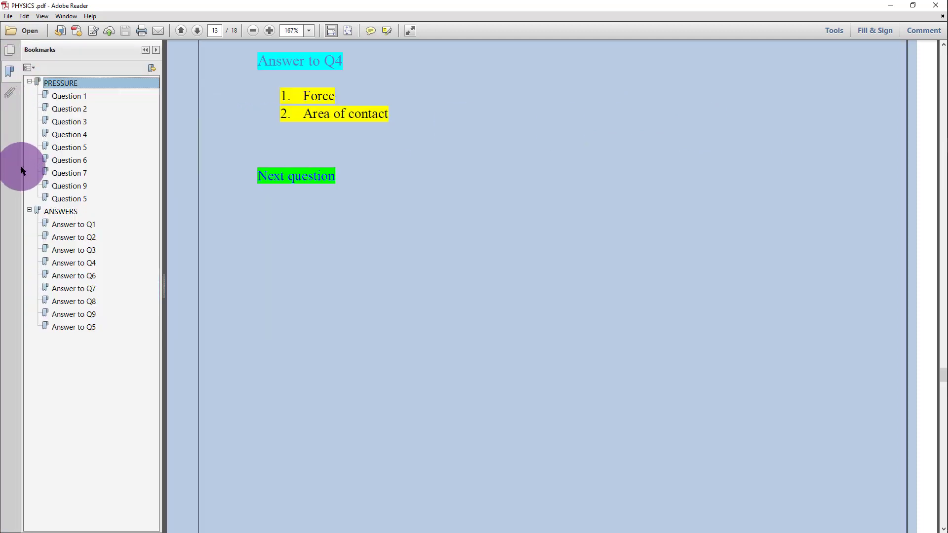
click(73, 328)
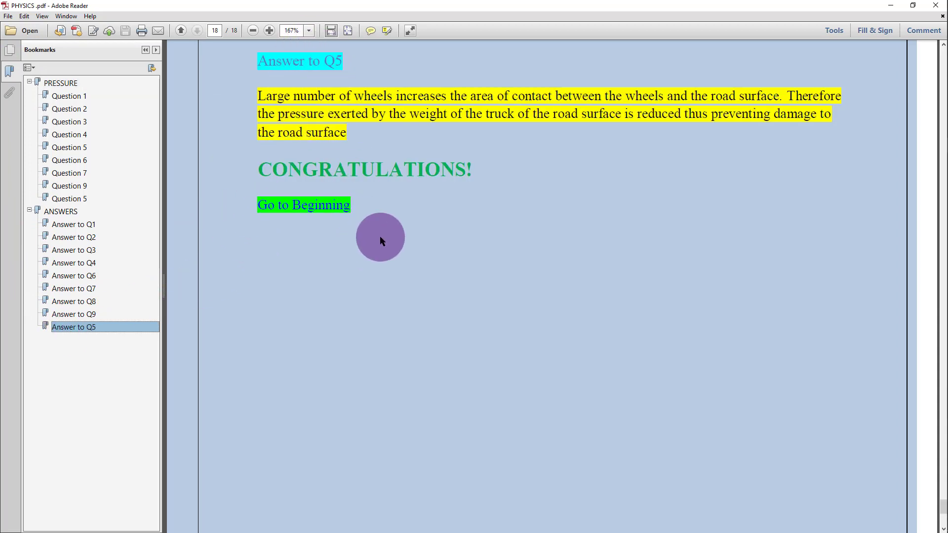
click(302, 210)
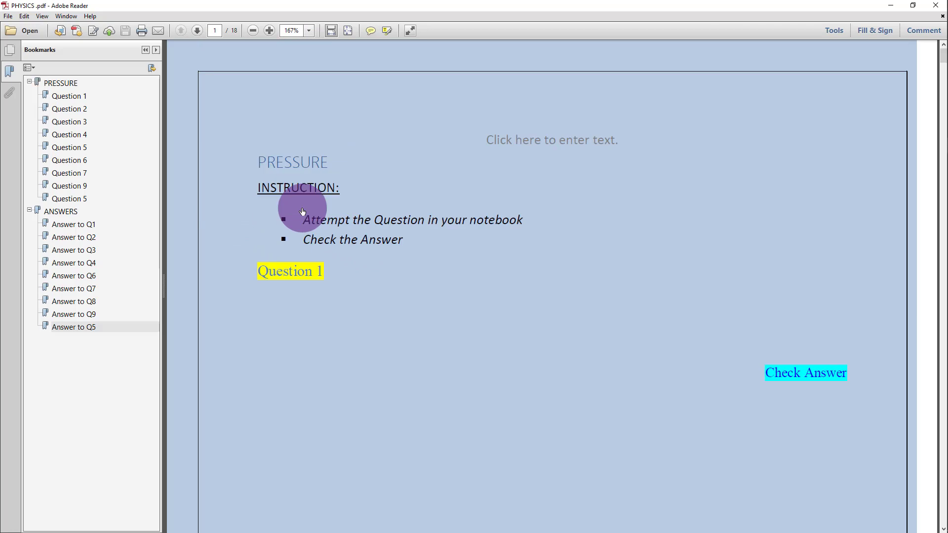